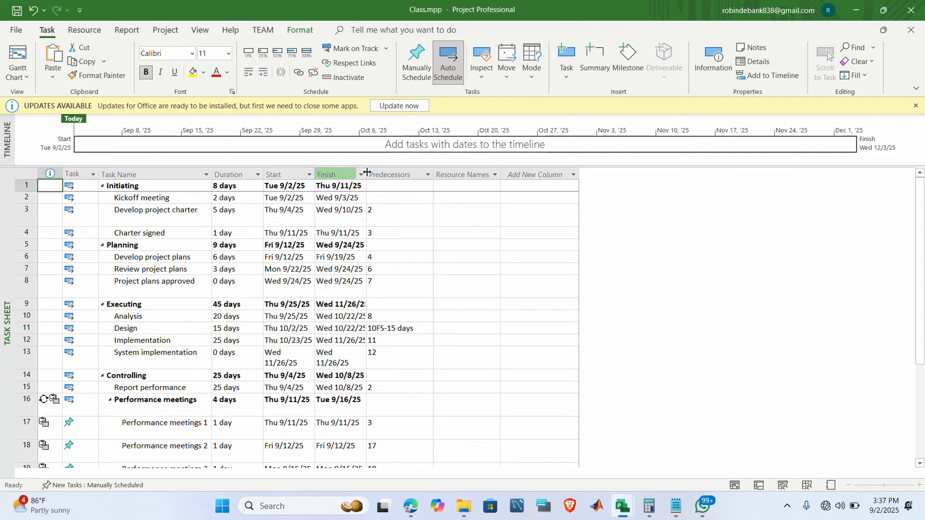
# Step: Widen the Finish column of the task sheet so its dates fit on one line
pyautogui.moveTo(366, 173); pyautogui.dragTo(378, 174)
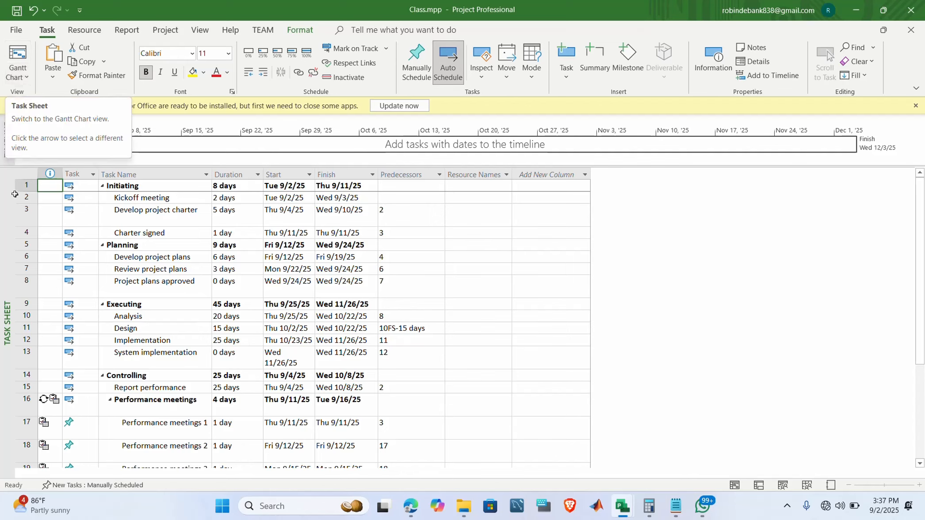
pyautogui.rightClick(29, 177)
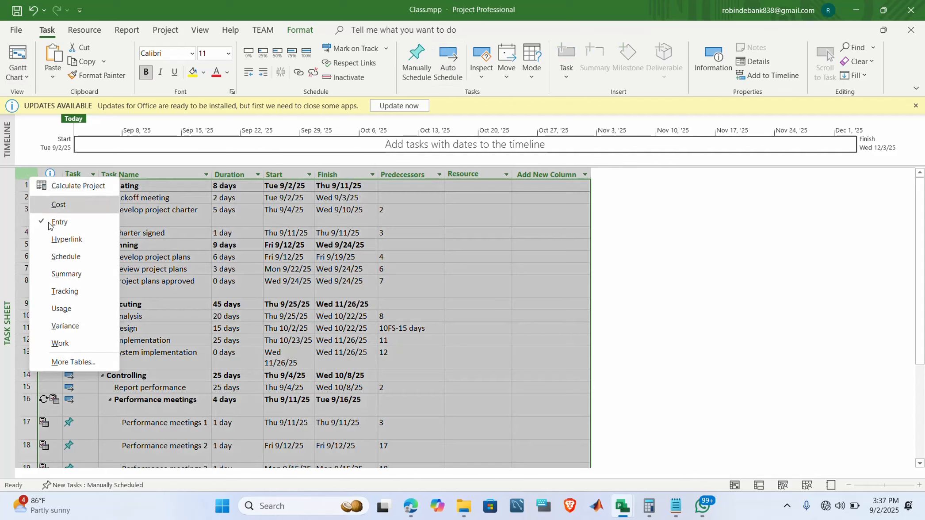
pyautogui.click(12, 83)
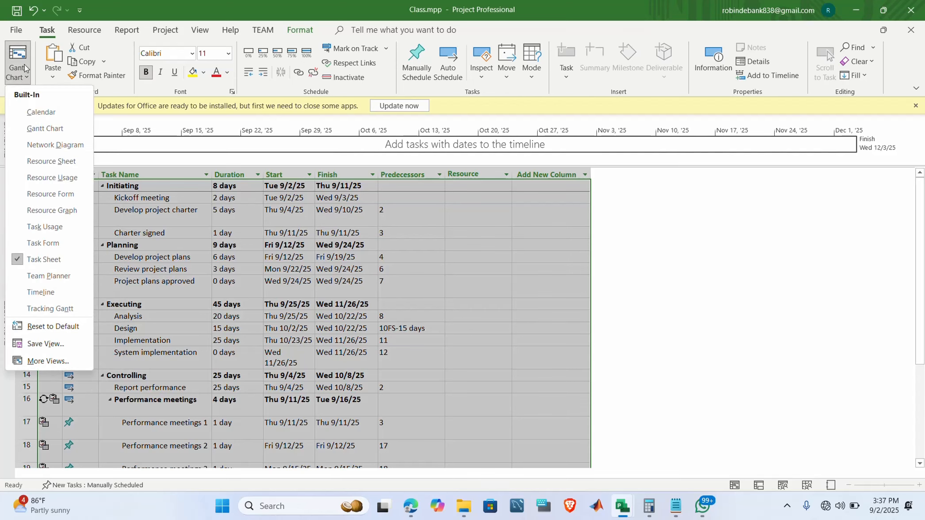
pyautogui.click(22, 78)
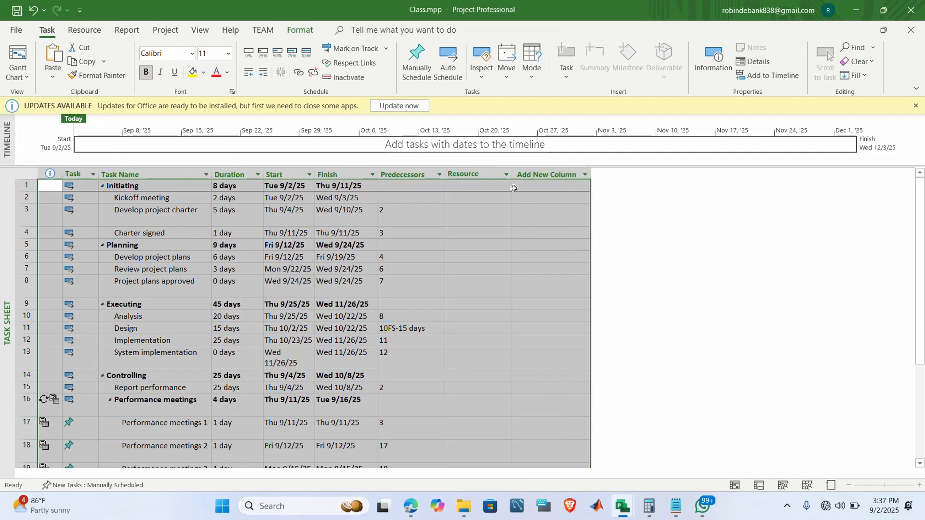
# Step: Assign the first three listed resources to the Kickoff meeting task and widen the Resource Names column to fit them
pyautogui.click(491, 186)
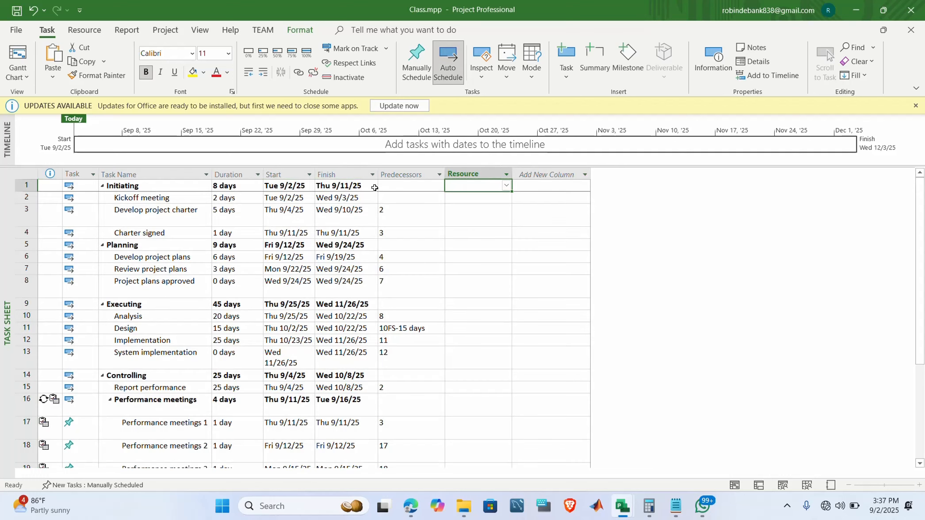
pyautogui.click(443, 206)
pyautogui.click(466, 199)
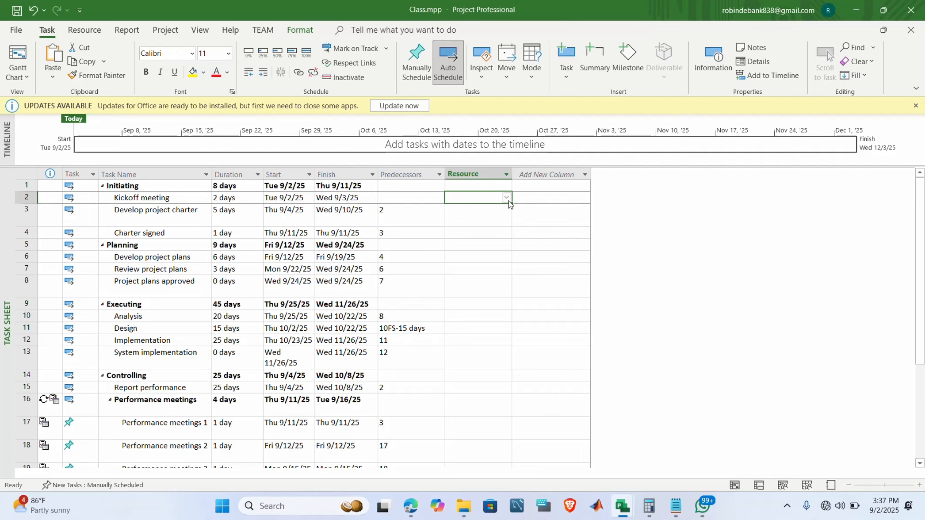
pyautogui.click(507, 199)
pyautogui.click(471, 210)
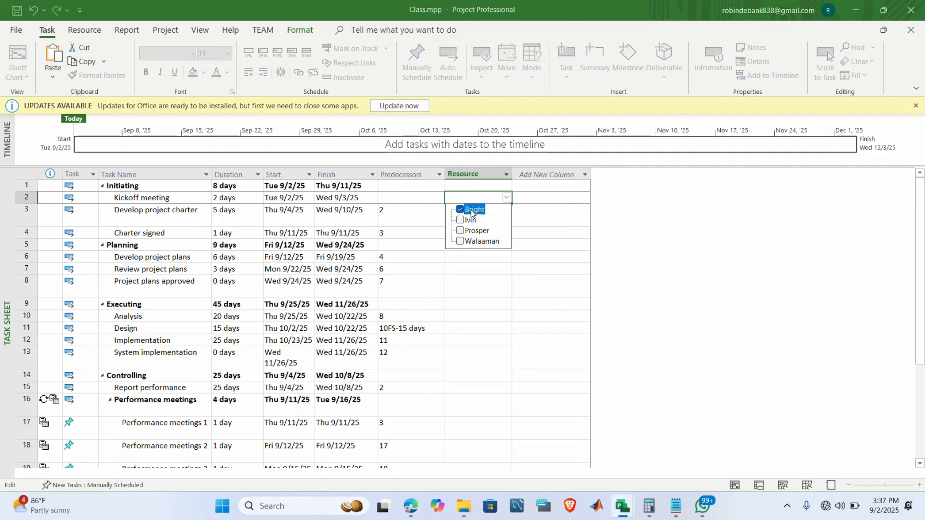
pyautogui.click(471, 222)
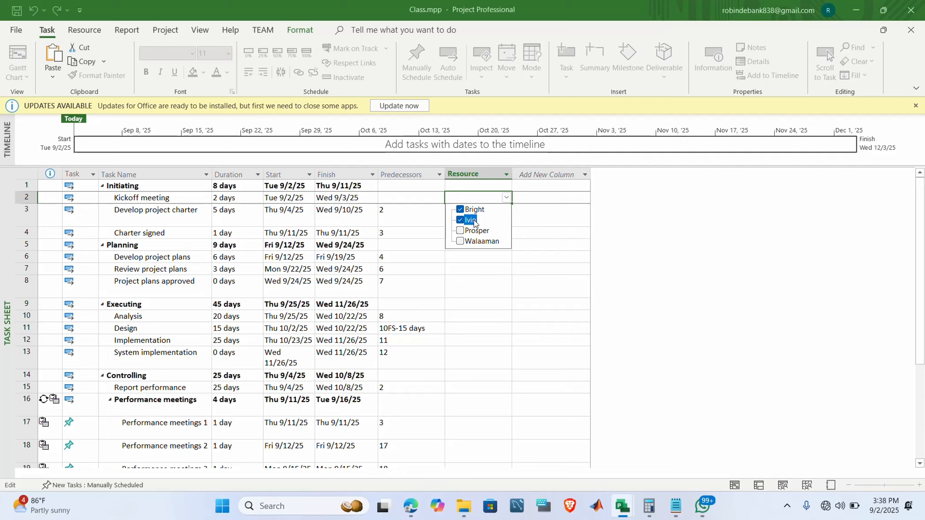
pyautogui.click(475, 235)
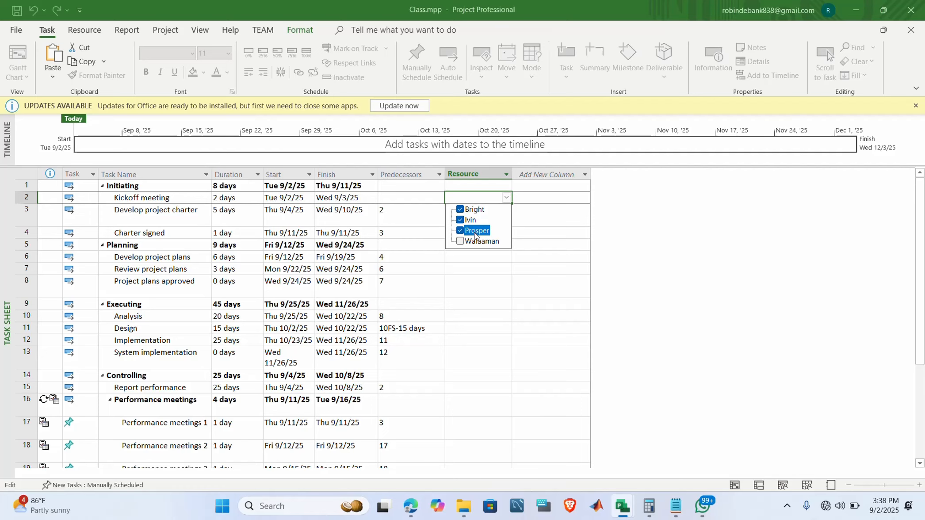
pyautogui.press('Return')
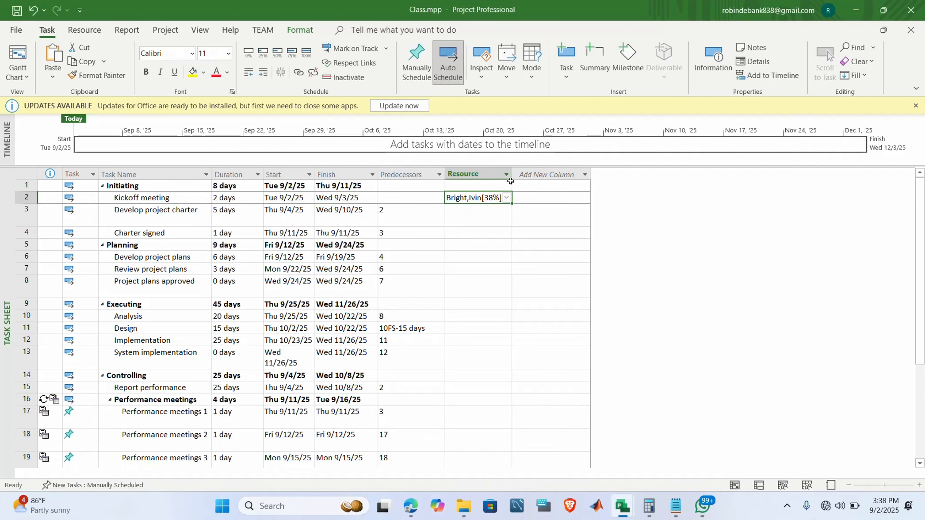
pyautogui.moveTo(511, 177); pyautogui.dragTo(600, 177)
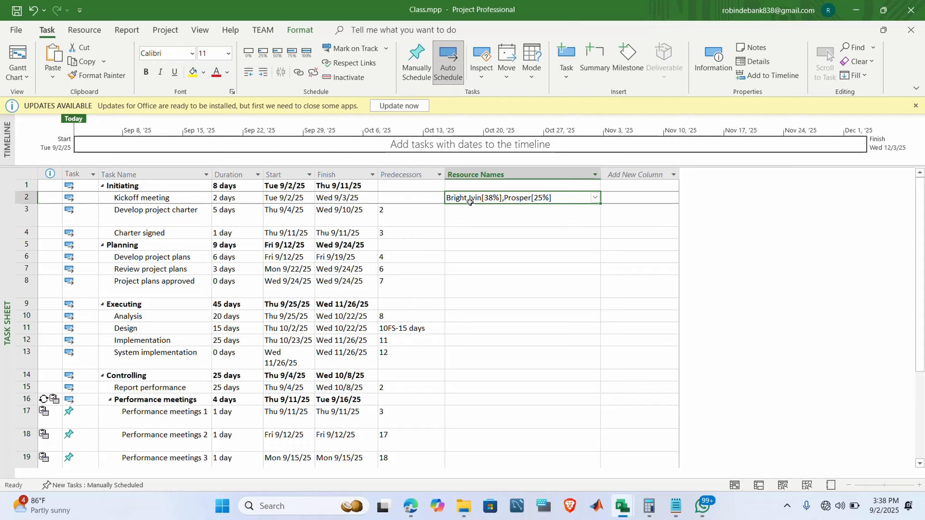
# Step: Assign the first and third listed resources to the Develop project charter task
pyautogui.click(521, 221)
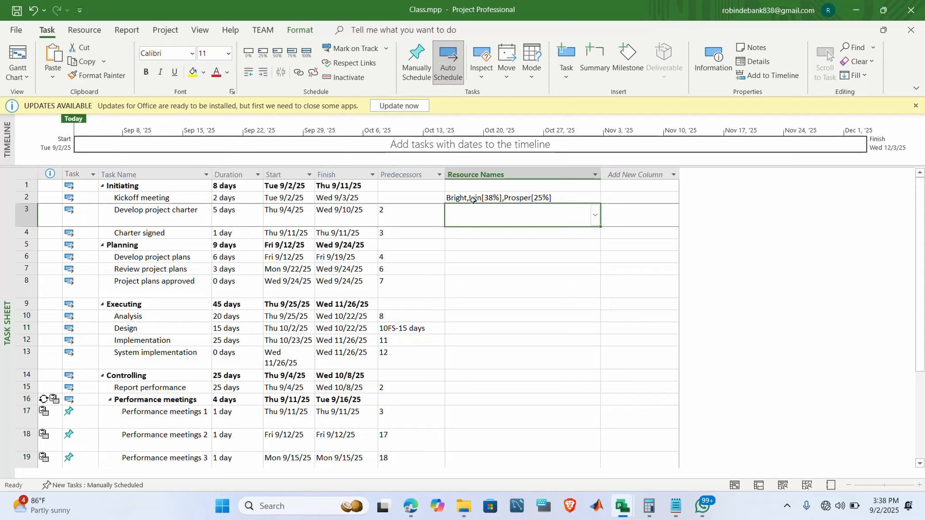
pyautogui.click(597, 217)
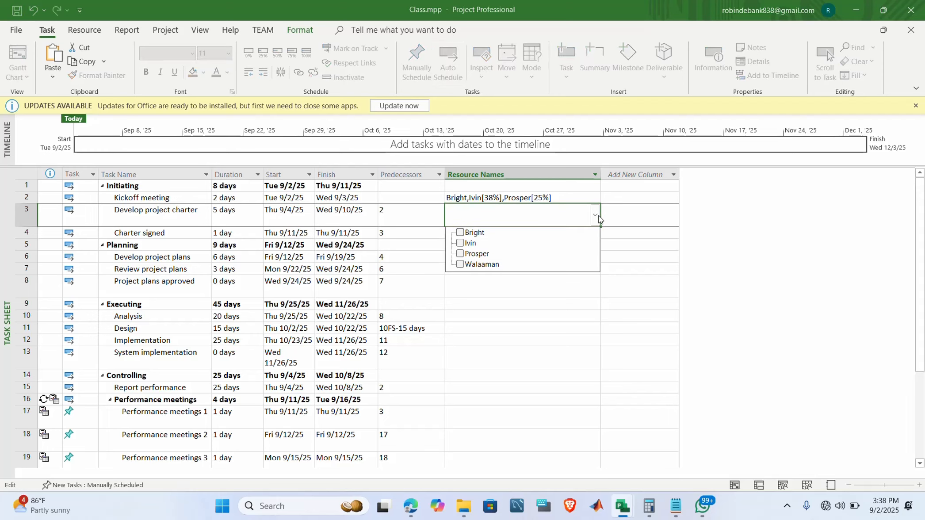
pyautogui.click(471, 234)
pyautogui.click(546, 214)
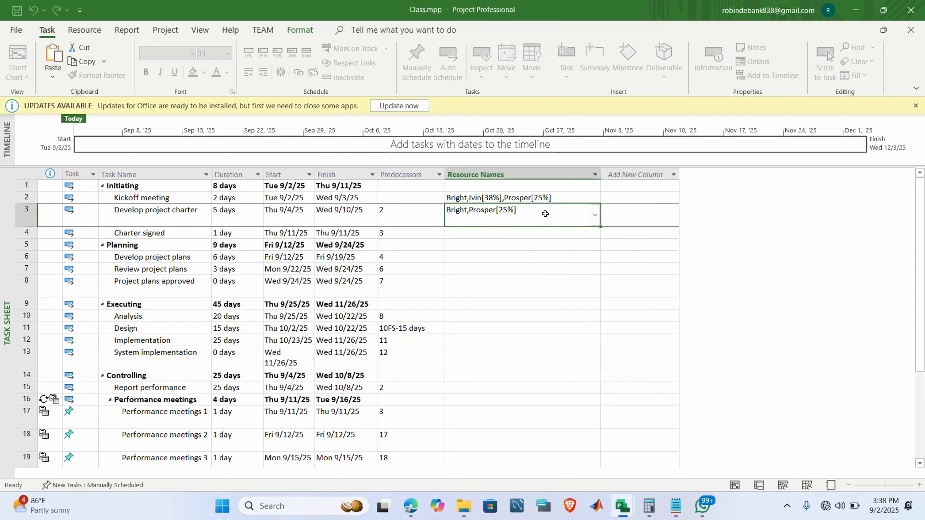
pyautogui.click(516, 234)
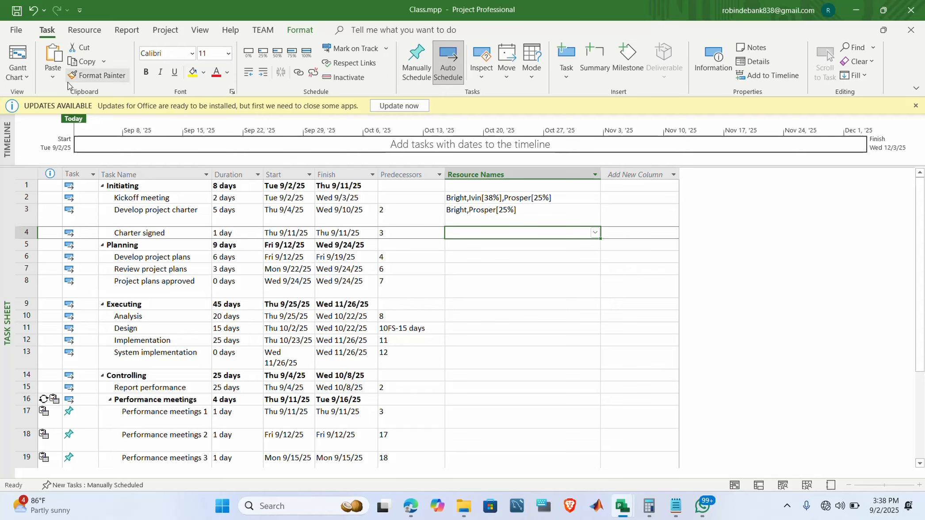
# Step: Switch to the Gantt Chart view and change its table from Cost to Entry
pyautogui.click(24, 77)
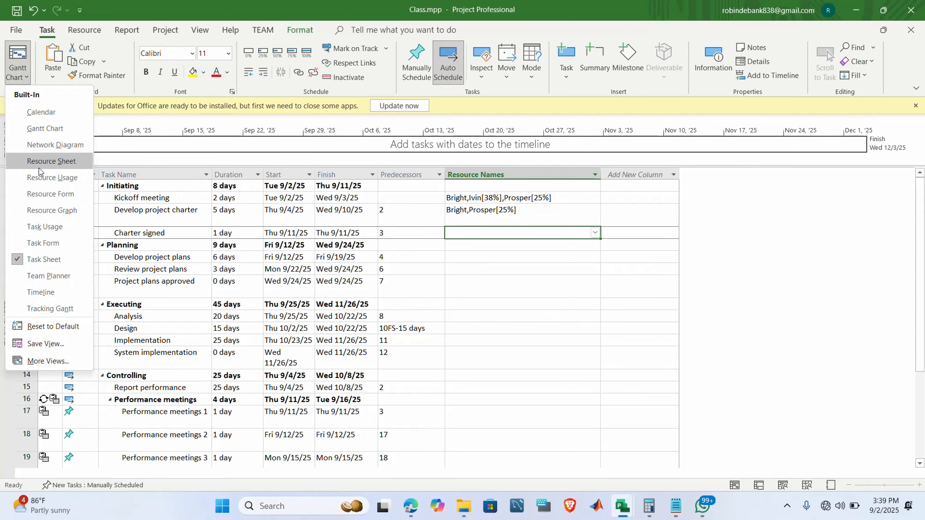
pyautogui.click(43, 129)
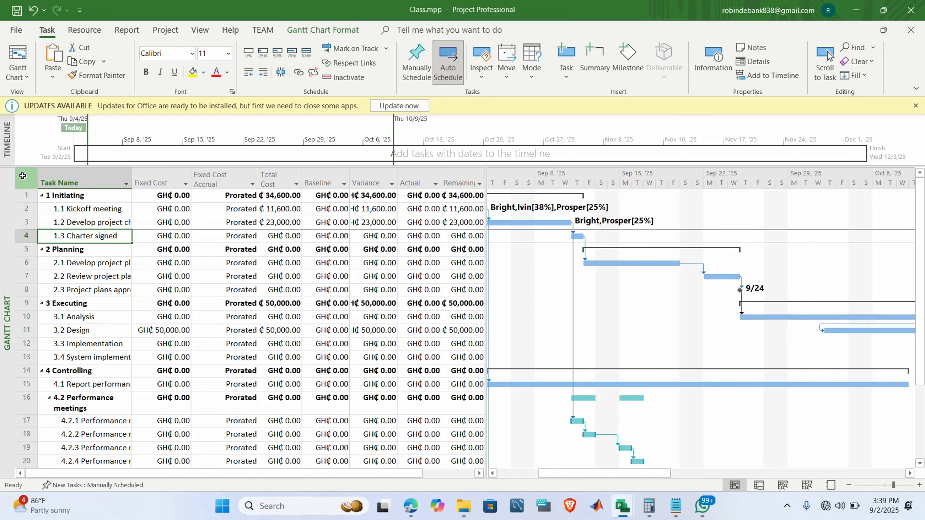
pyautogui.click(22, 77)
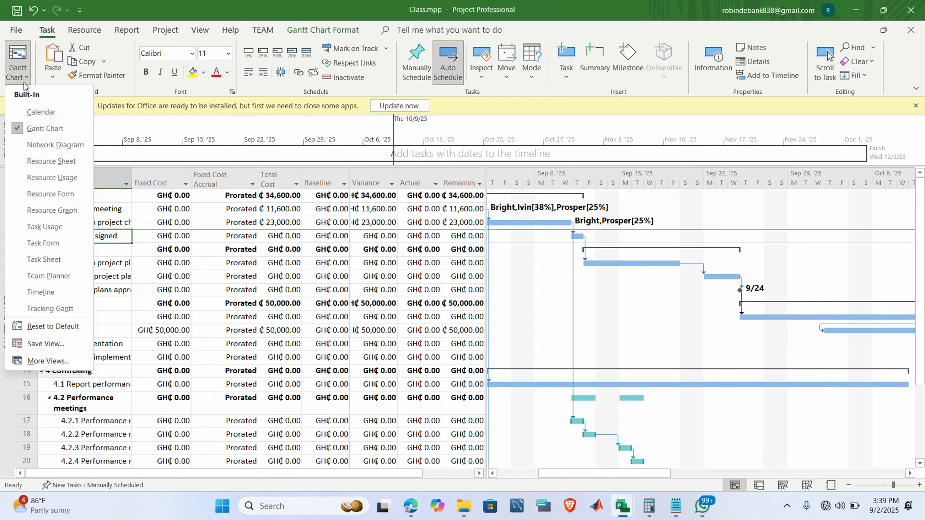
pyautogui.click(37, 127)
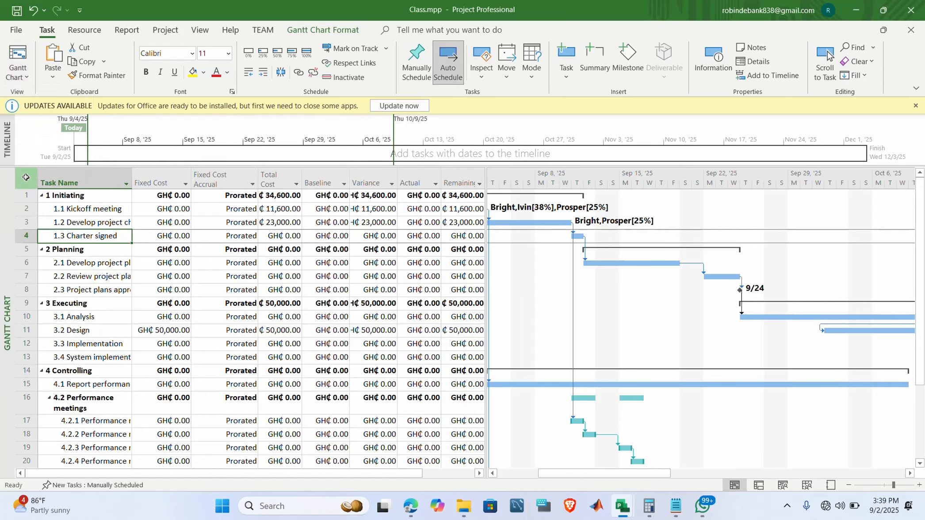
pyautogui.rightClick(26, 177)
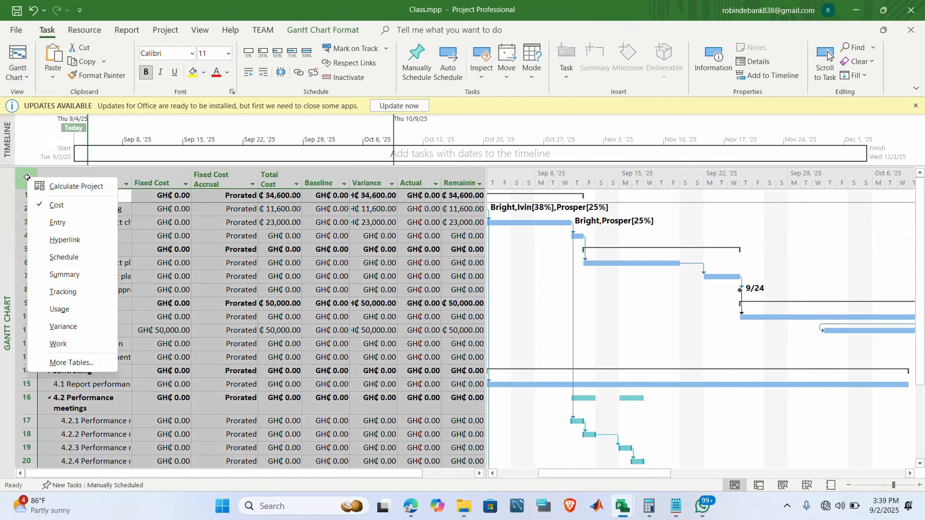
pyautogui.click(57, 222)
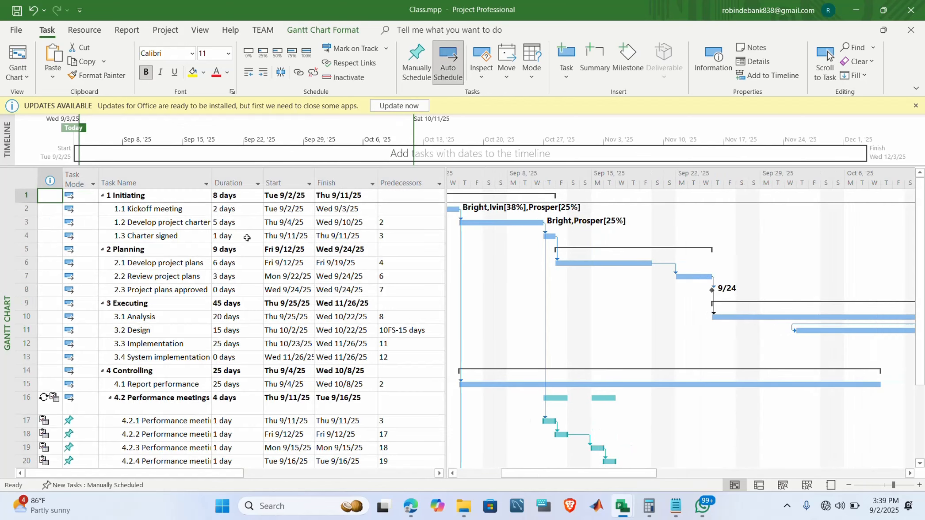
# Step: Widen the table area beside the Gantt bars to expose the full Resource Names column
pyautogui.moveTo(447, 177); pyautogui.dragTo(548, 179)
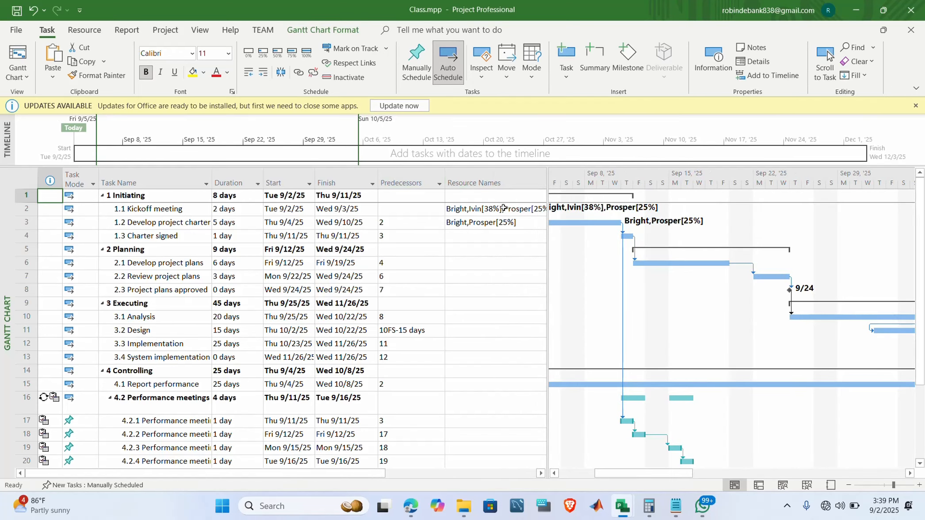
pyautogui.moveTo(549, 182); pyautogui.dragTo(564, 177)
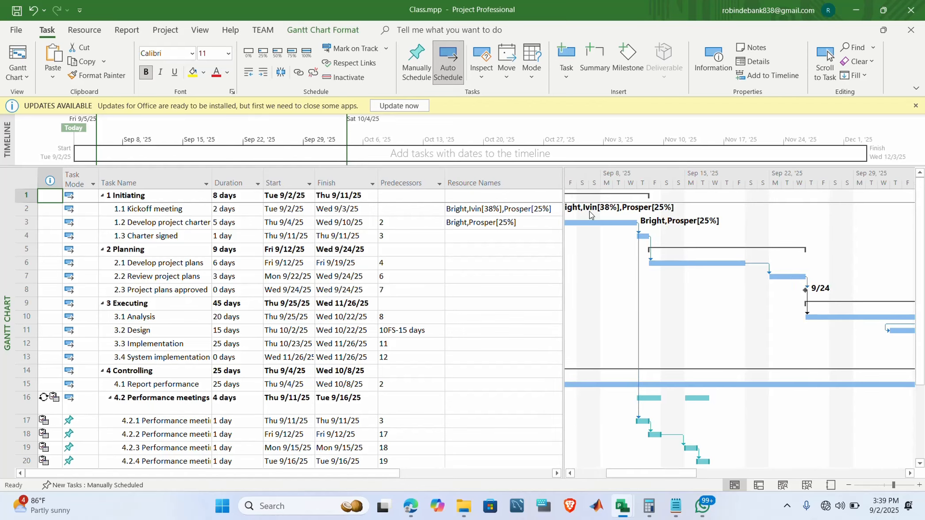
pyautogui.click(26, 75)
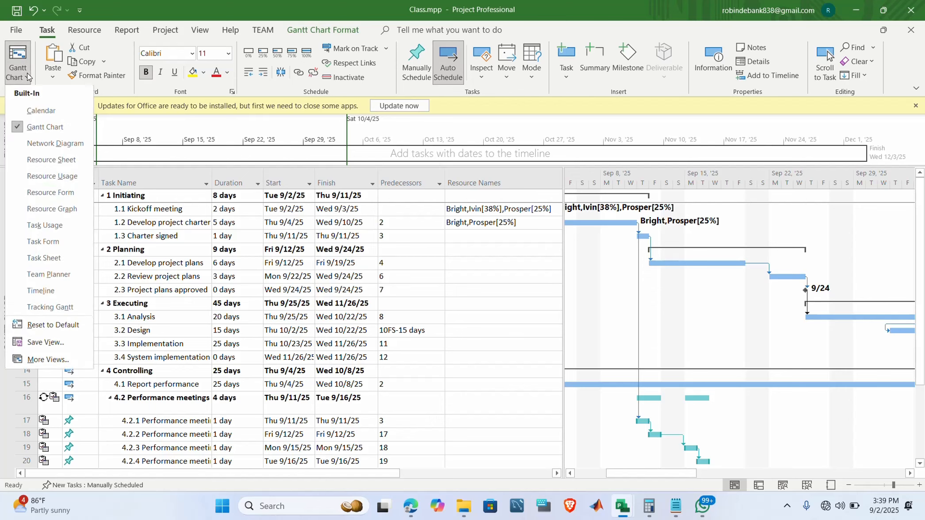
pyautogui.click(44, 128)
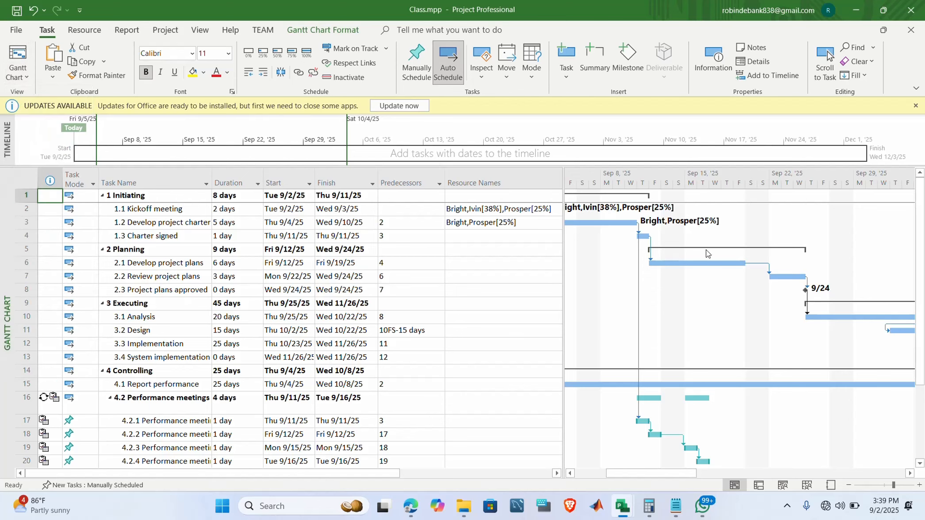
# Step: Assign only the first listed resource to the Charter signed task
pyautogui.click(481, 237)
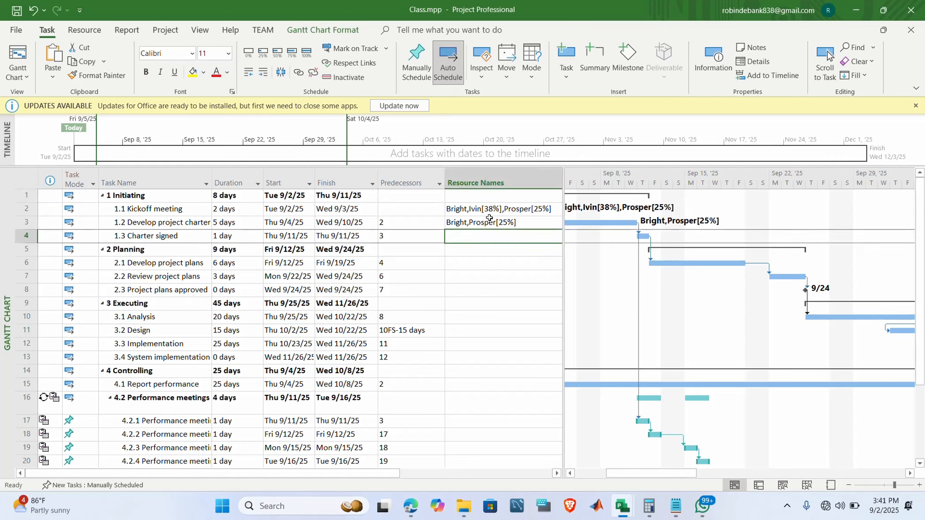
pyautogui.click(535, 223)
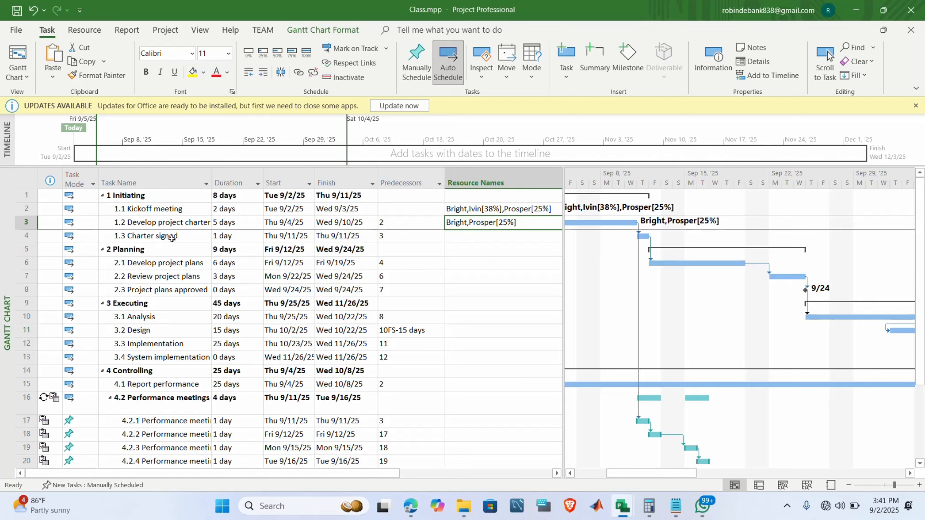
pyautogui.click(504, 238)
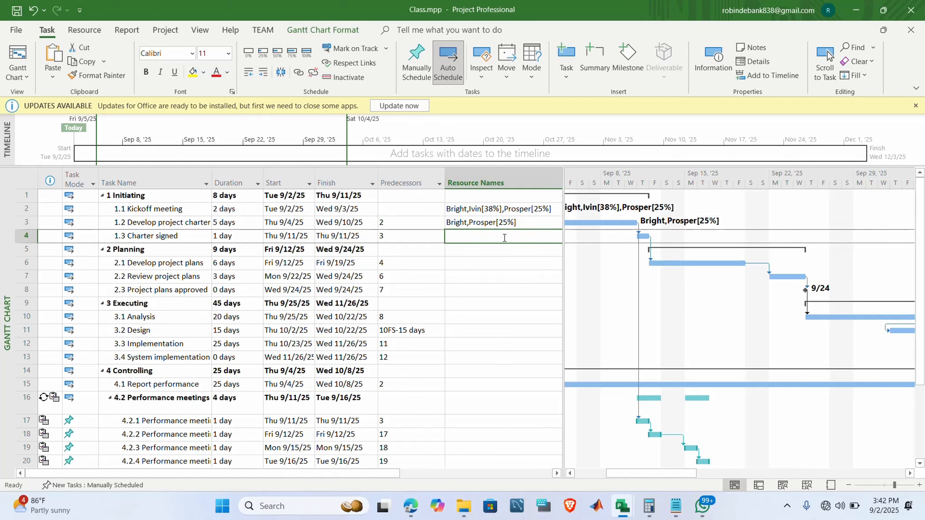
pyautogui.write('Bright')
pyautogui.press('Return')
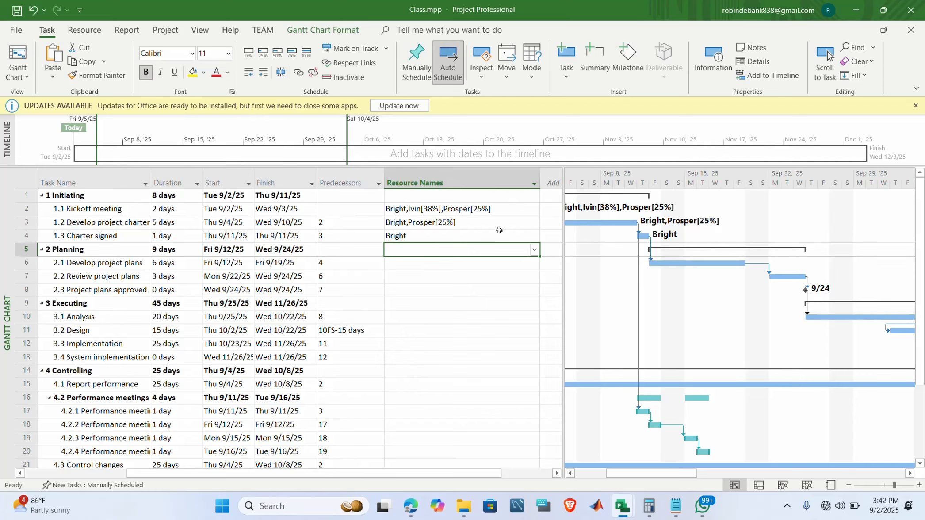
# Step: Assign the first three listed resources to the Develop project plans task
pyautogui.click(450, 264)
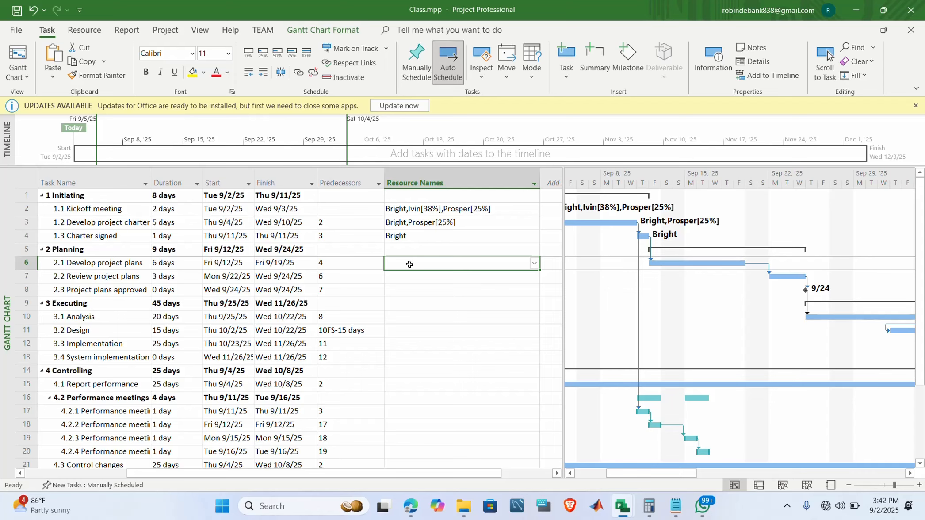
pyautogui.click(535, 263)
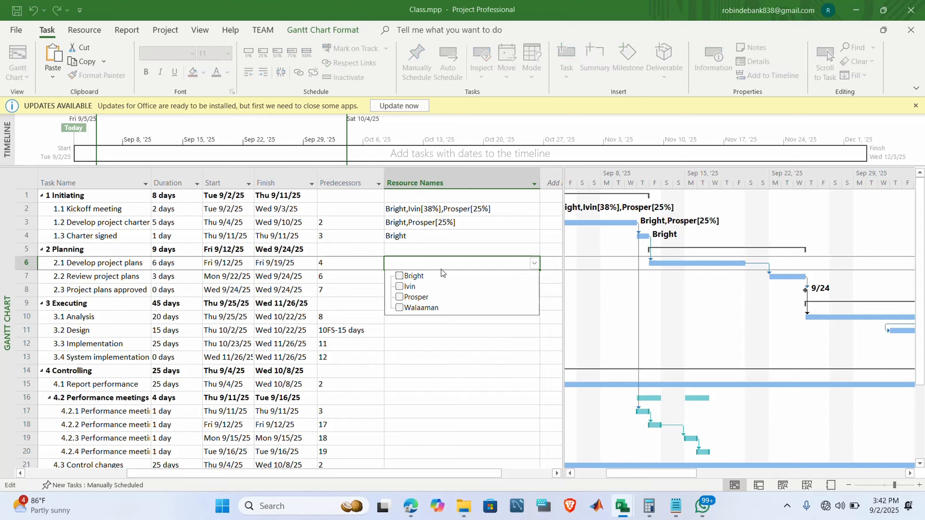
pyautogui.click(408, 287)
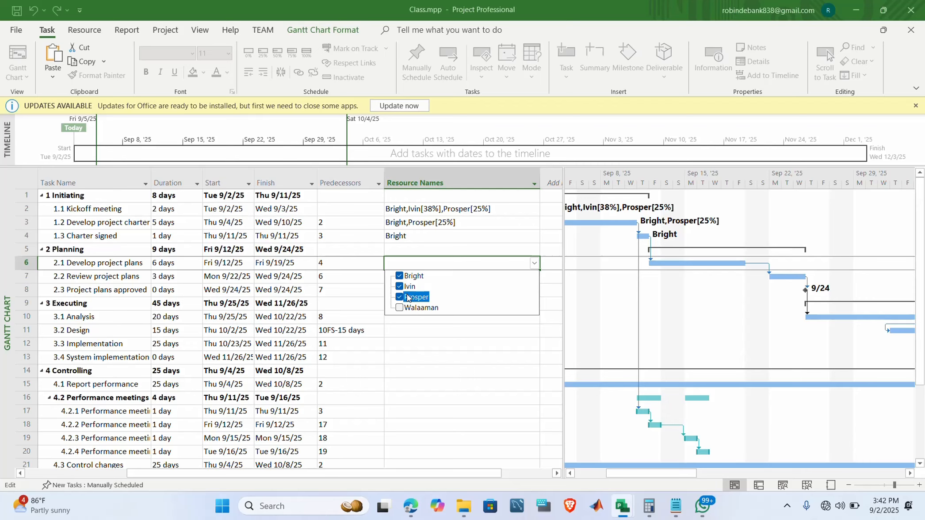
pyautogui.press('Return')
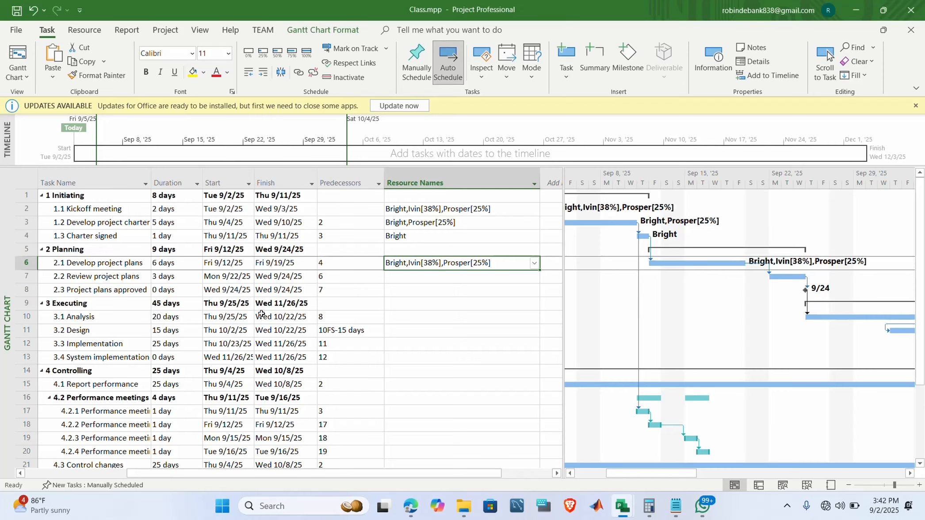
# Step: Assign only the second listed resource to the Review project plans task
pyautogui.click(532, 281)
pyautogui.click(534, 277)
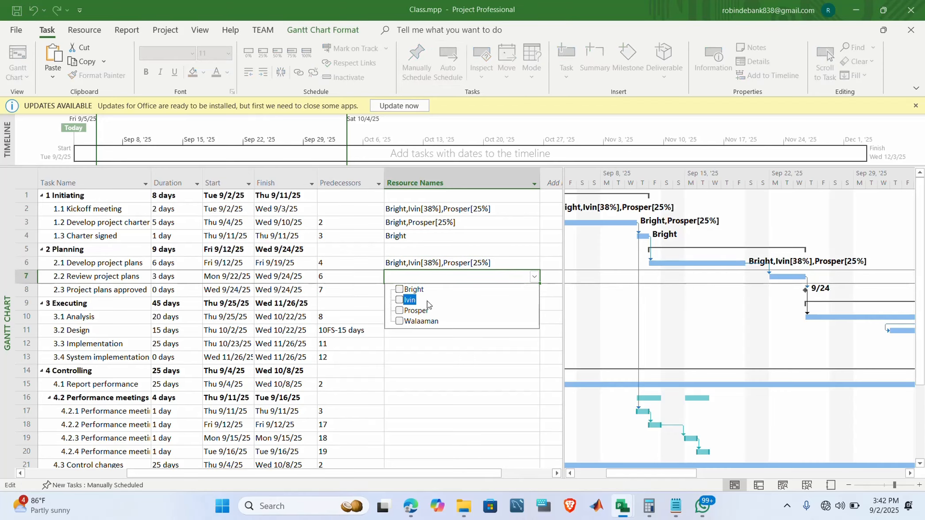
pyautogui.click(411, 302)
pyautogui.click(395, 280)
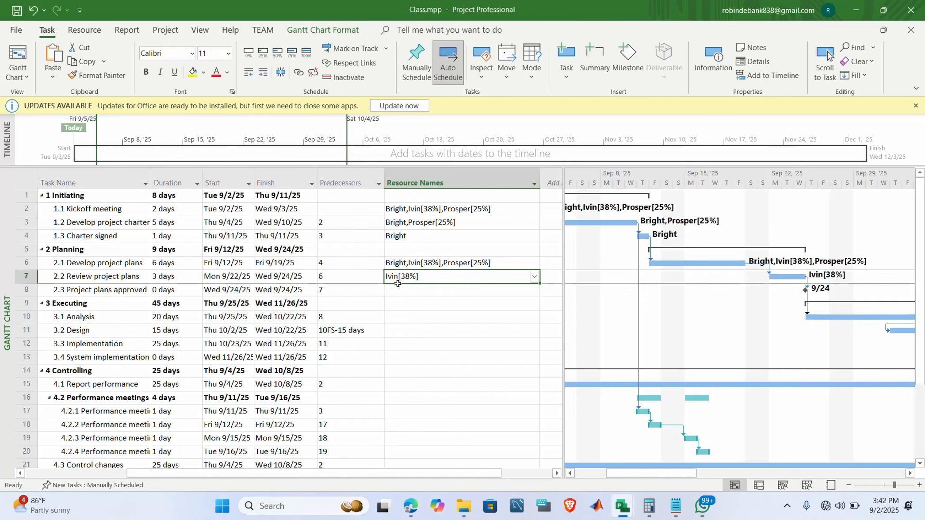
# Step: Replace the third listed resource with the fourth on the Develop project plans task
pyautogui.click(492, 264)
pyautogui.click(534, 263)
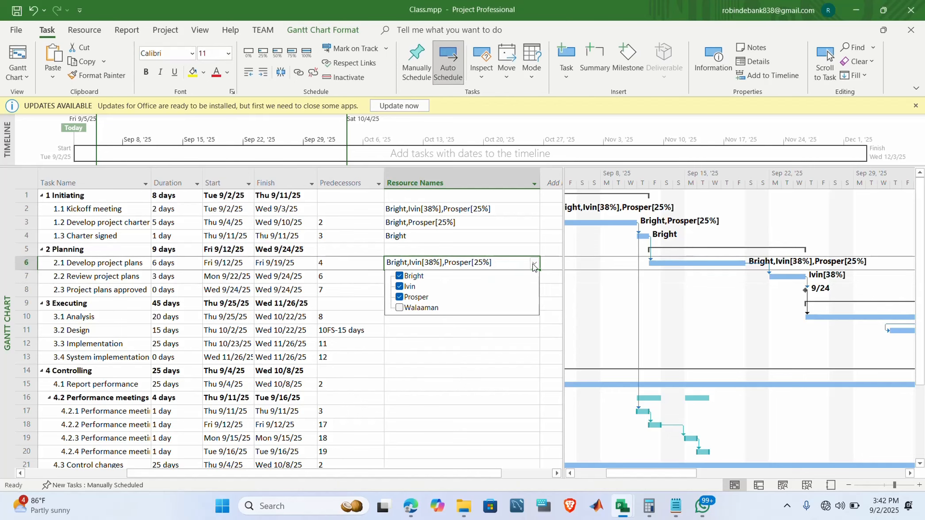
pyautogui.click(404, 299)
pyautogui.click(407, 305)
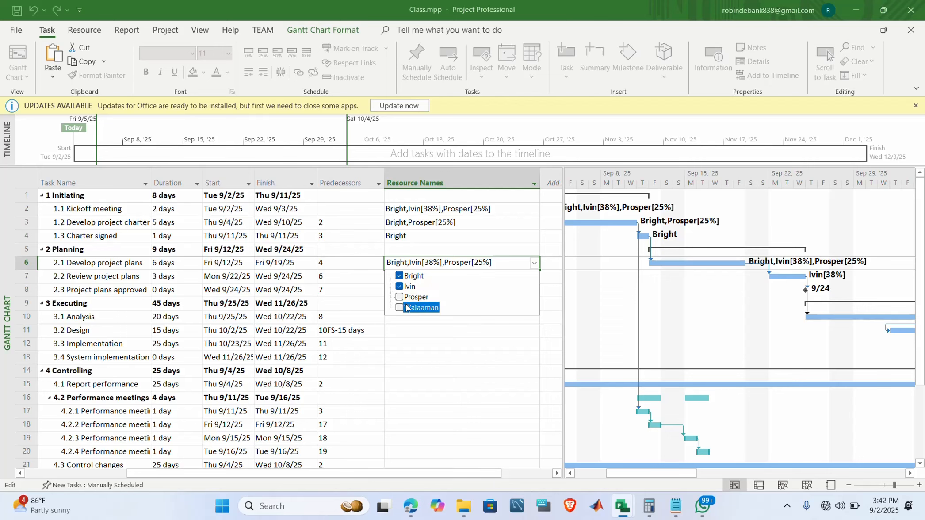
pyautogui.click(493, 272)
pyautogui.click(499, 262)
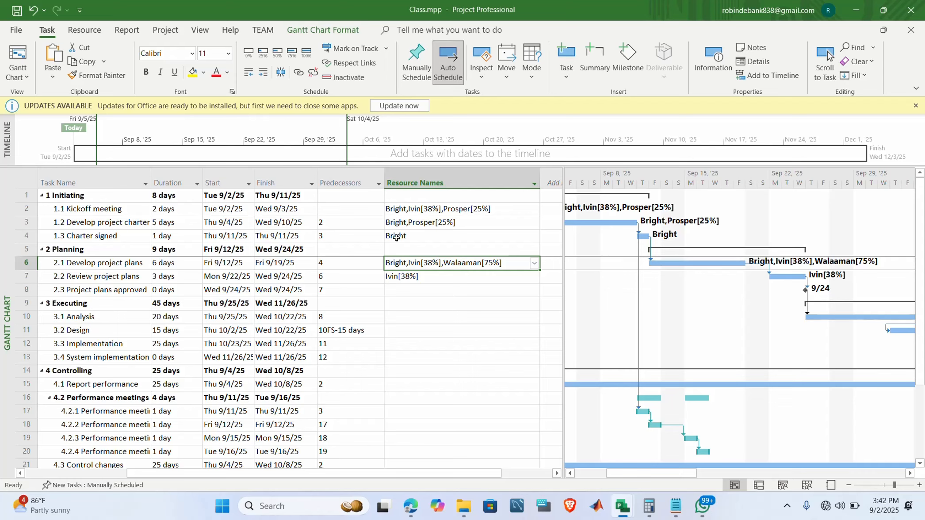
pyautogui.click(461, 223)
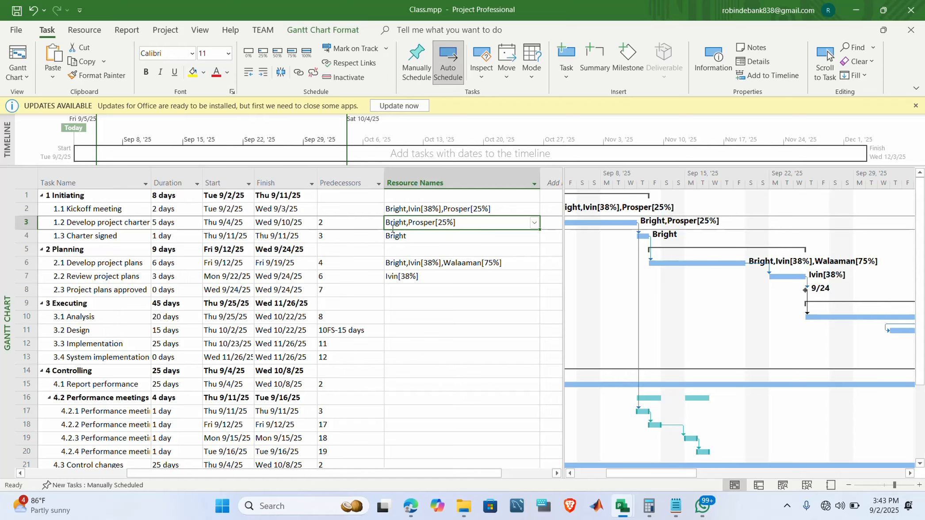
pyautogui.click(534, 223)
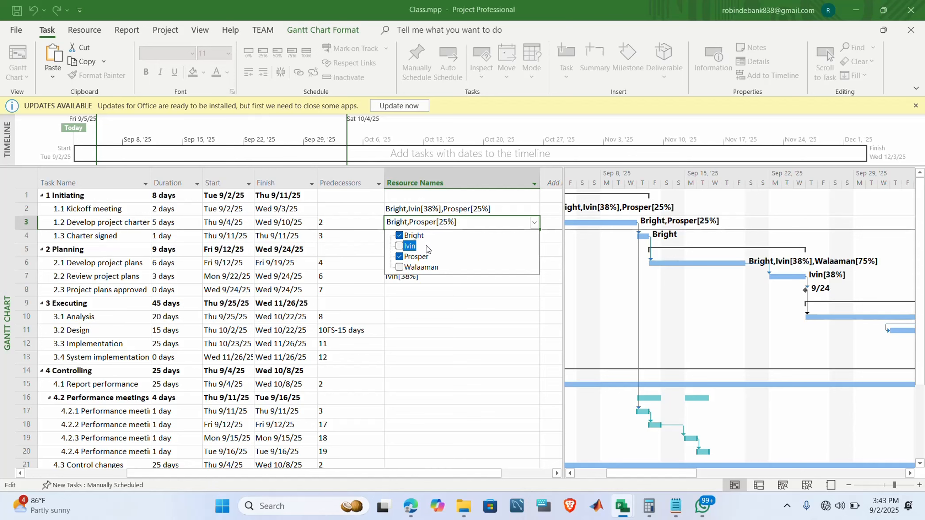
pyautogui.press('Escape')
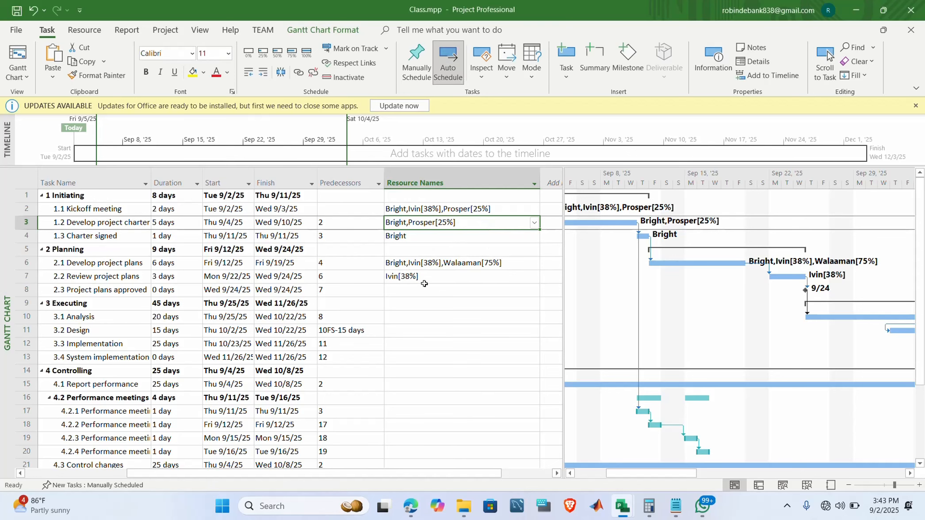
# Step: Assign only the first listed resource to the Project plans approved milestone
pyautogui.click(424, 281)
pyautogui.click(424, 289)
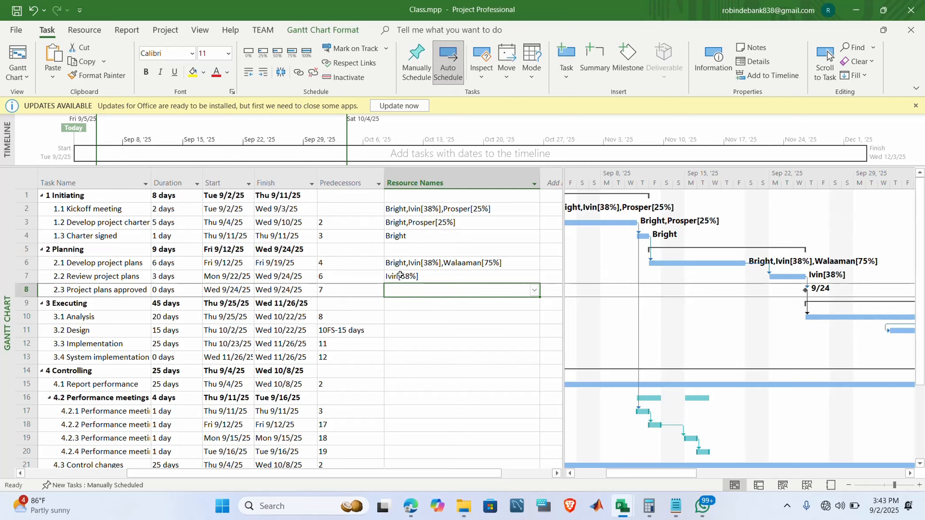
pyautogui.click(535, 291)
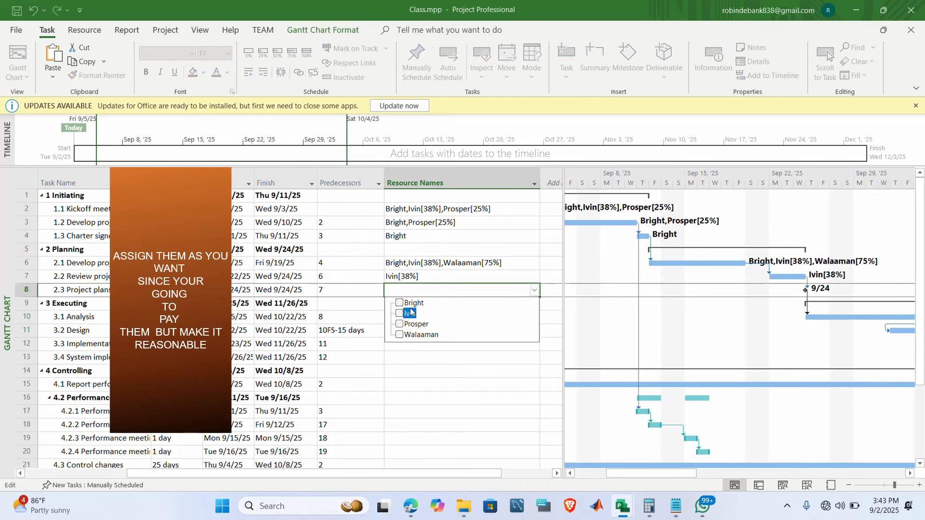
pyautogui.click(409, 305)
pyautogui.press('Return')
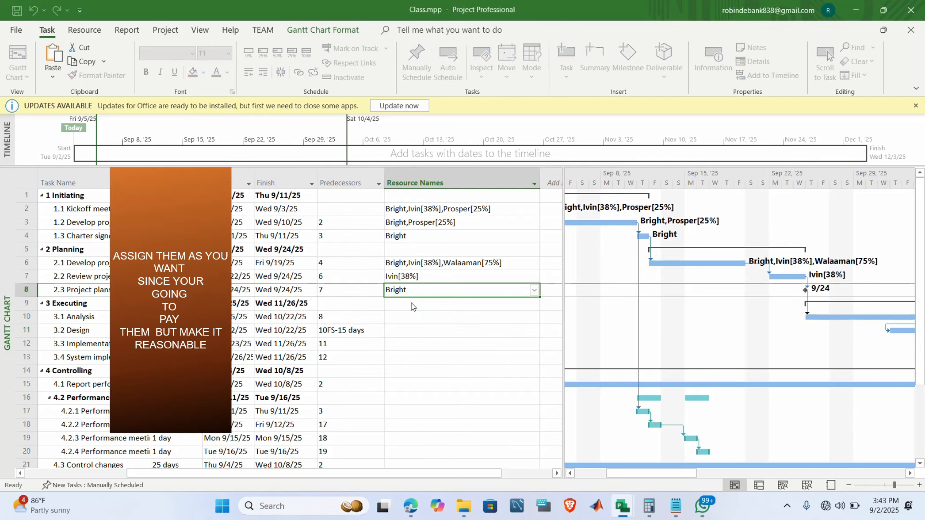
# Step: Assign the third and fourth listed resources to the Analysis task
pyautogui.click(395, 319)
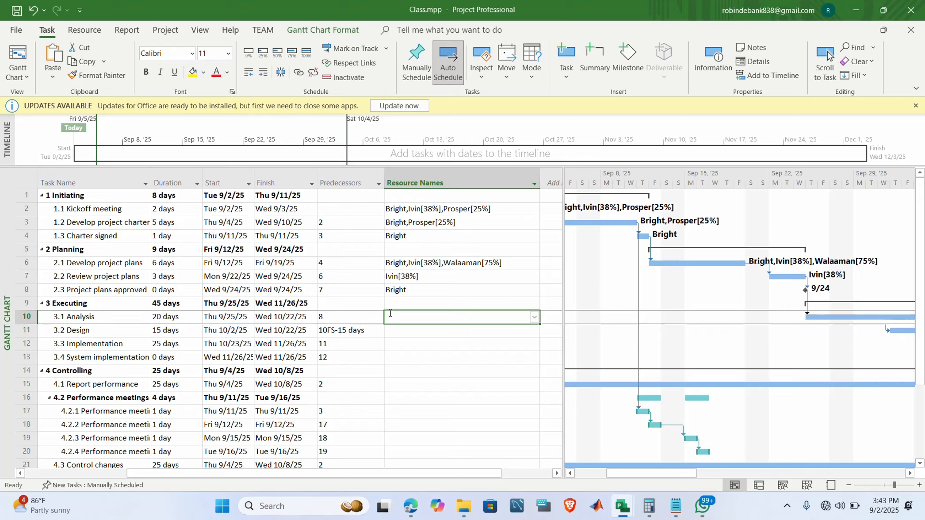
pyautogui.click(535, 317)
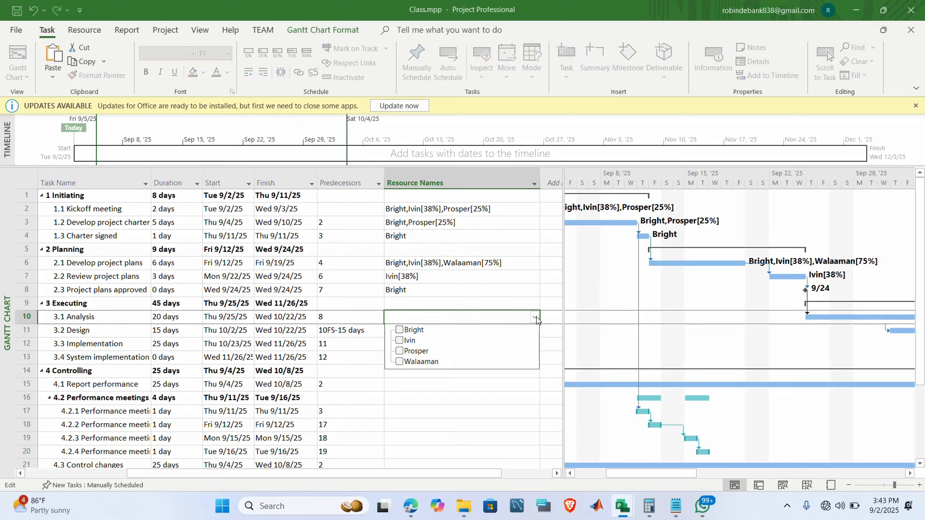
pyautogui.click(416, 355)
pyautogui.press('Return')
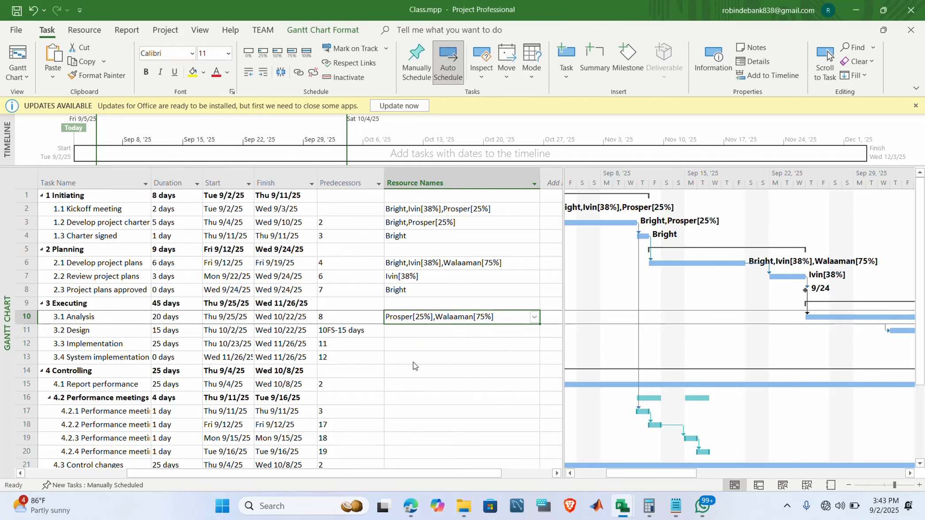
# Step: Assign the second and fourth listed resources to the Design task
pyautogui.click(411, 333)
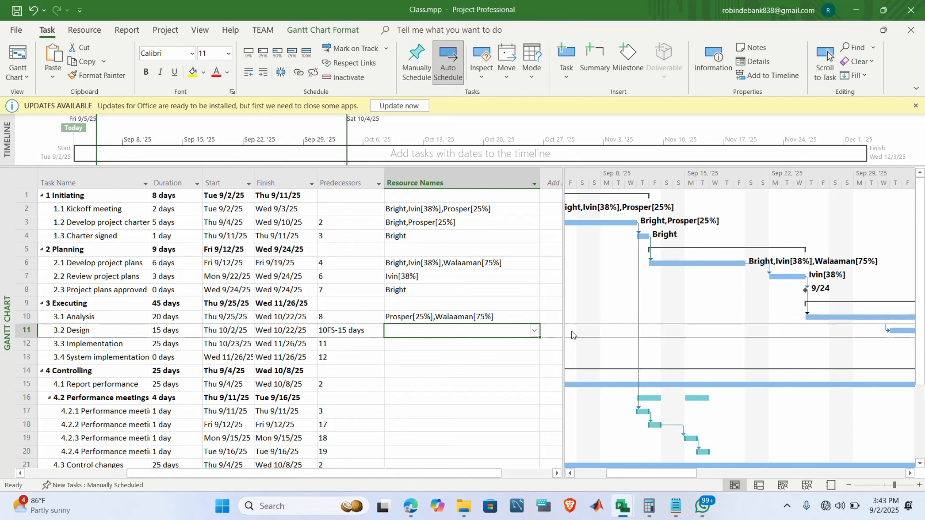
pyautogui.click(534, 333)
pyautogui.click(414, 355)
pyautogui.click(411, 375)
pyautogui.press('Return')
# Step: Assign the second and fourth listed resources to the Implementation task
pyautogui.click(398, 345)
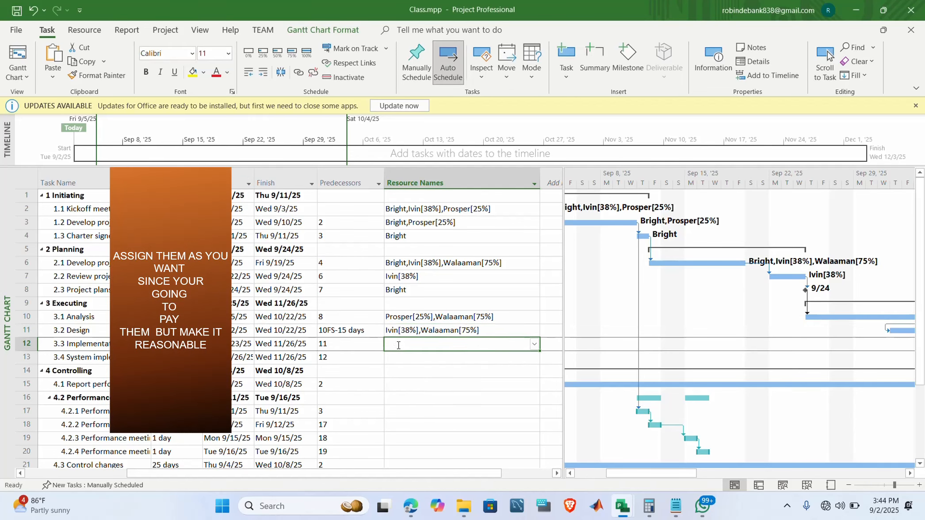
pyautogui.click(533, 344)
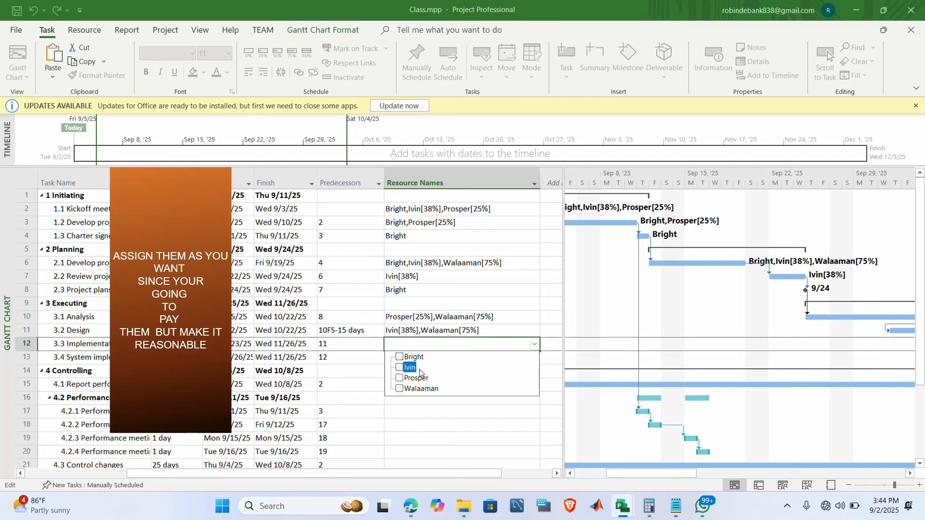
pyautogui.click(415, 388)
pyautogui.press('Return')
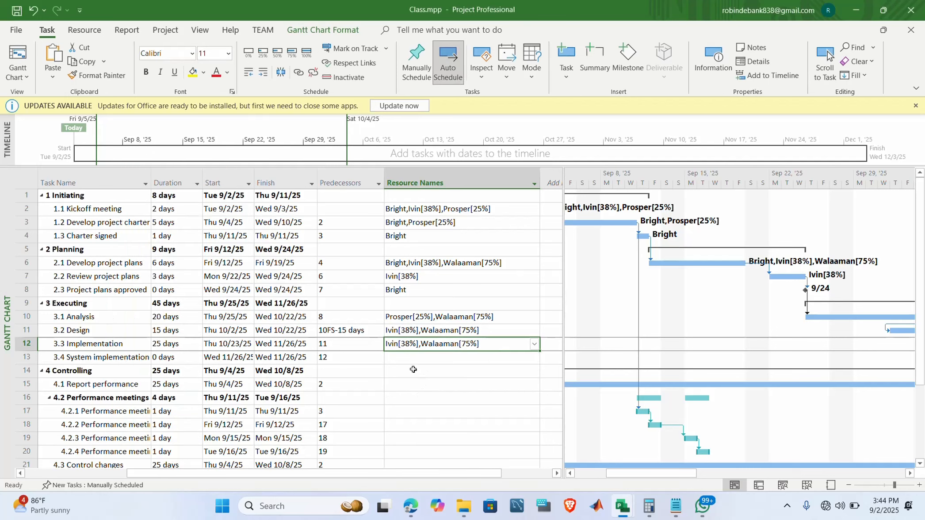
# Step: Assign only the first listed resource to the System implementation milestone under Executing
pyautogui.click(409, 357)
pyautogui.click(534, 357)
pyautogui.click(411, 370)
pyautogui.press('Return')
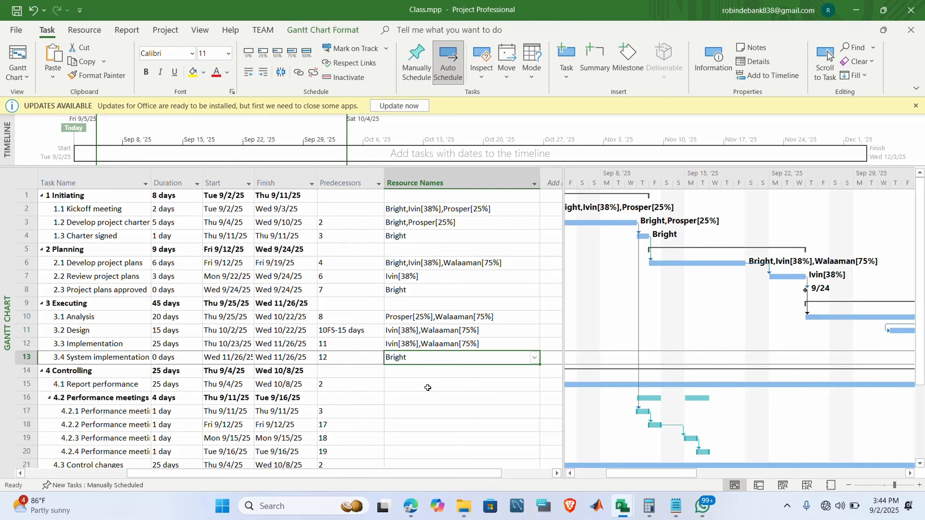
# Step: Assign the first, second and fourth listed resources to the Report performance task
pyautogui.click(424, 384)
pyautogui.click(534, 384)
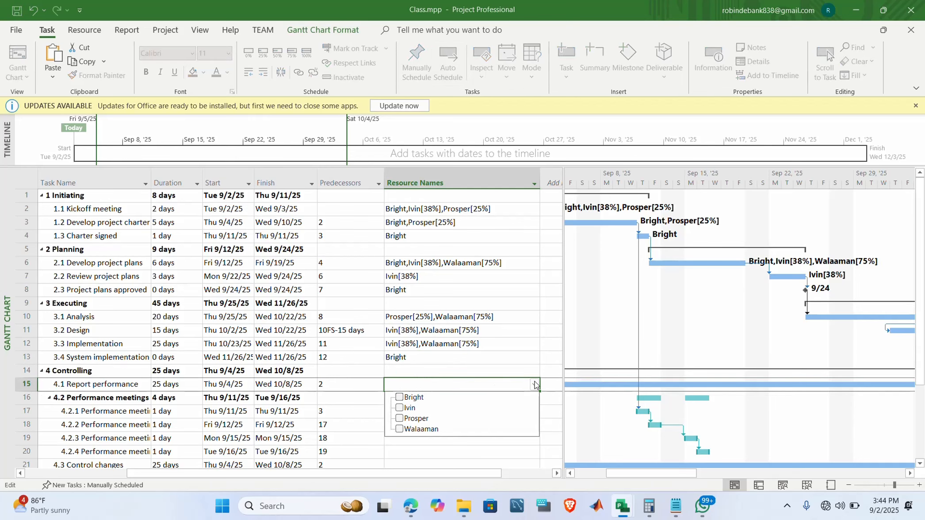
pyautogui.click(415, 398)
pyautogui.click(413, 409)
pyautogui.click(416, 428)
pyautogui.press('Return')
# Step: Widen the Duration column and assign the first, second and fourth listed resources to Performance meetings 1
pyautogui.click(443, 401)
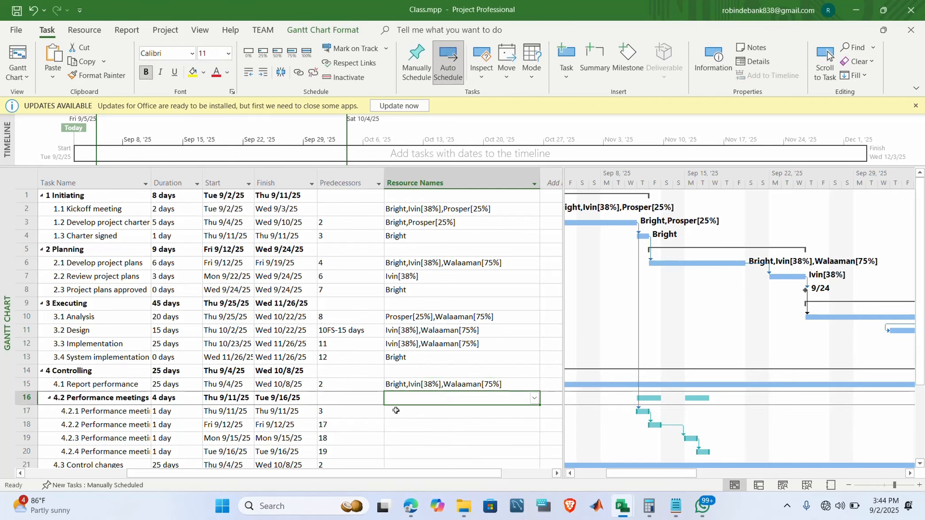
pyautogui.moveTo(203, 183); pyautogui.dragTo(234, 183)
pyautogui.click(450, 413)
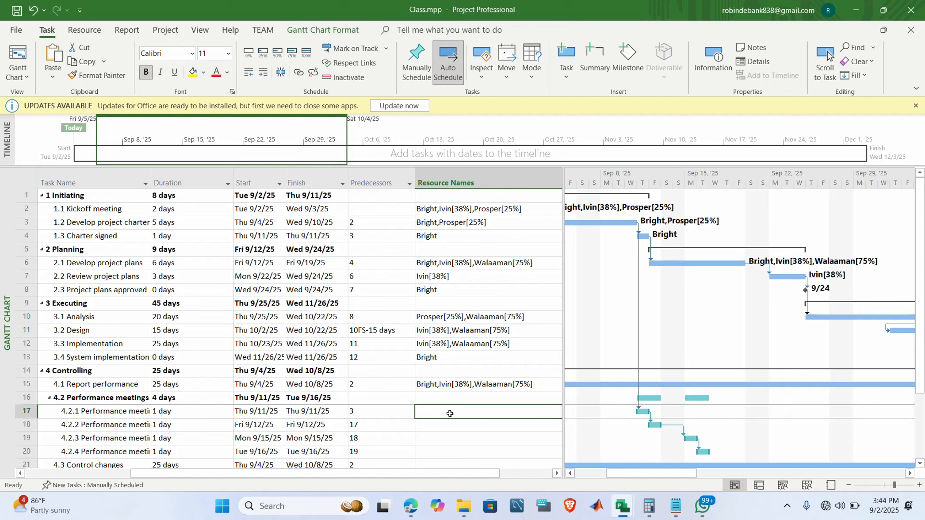
pyautogui.click(554, 411)
pyautogui.click(452, 411)
pyautogui.click(350, 424)
pyautogui.click(347, 445)
pyautogui.click(347, 435)
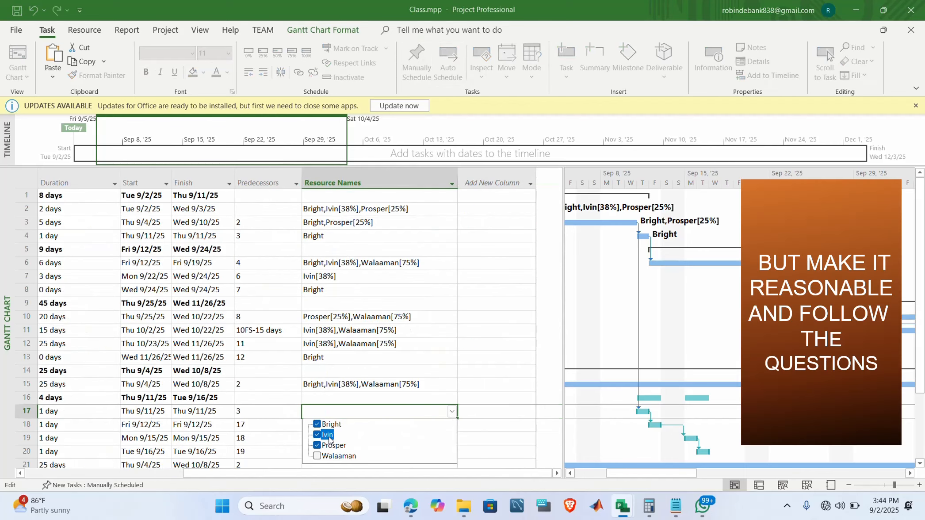
pyautogui.click(349, 455)
pyautogui.click(351, 442)
pyautogui.press('Return')
# Step: Assign all four listed resources to the Performance meetings 2 task
pyautogui.click(338, 426)
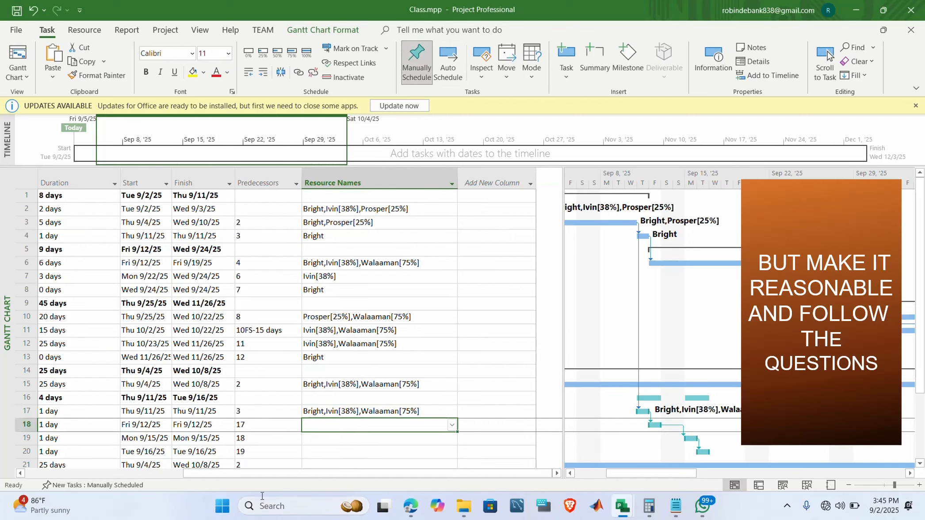
pyautogui.click(157, 473)
pyautogui.moveTo(157, 473); pyautogui.dragTo(452, 485)
pyautogui.click(452, 425)
pyautogui.click(331, 436)
pyautogui.click(331, 446)
pyautogui.click(332, 458)
pyautogui.click(331, 468)
pyautogui.press('Return')
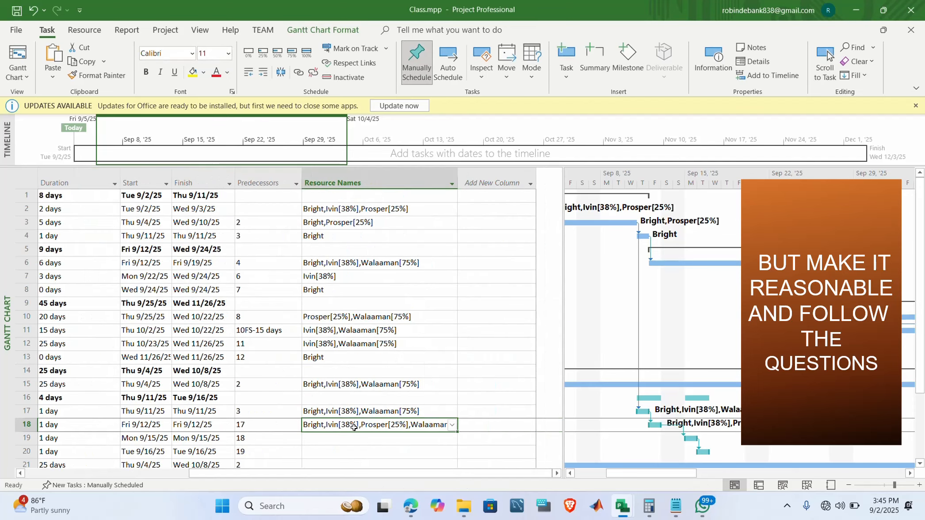
# Step: Assign the first three listed resources to the Performance meetings 3 task
pyautogui.click(357, 440)
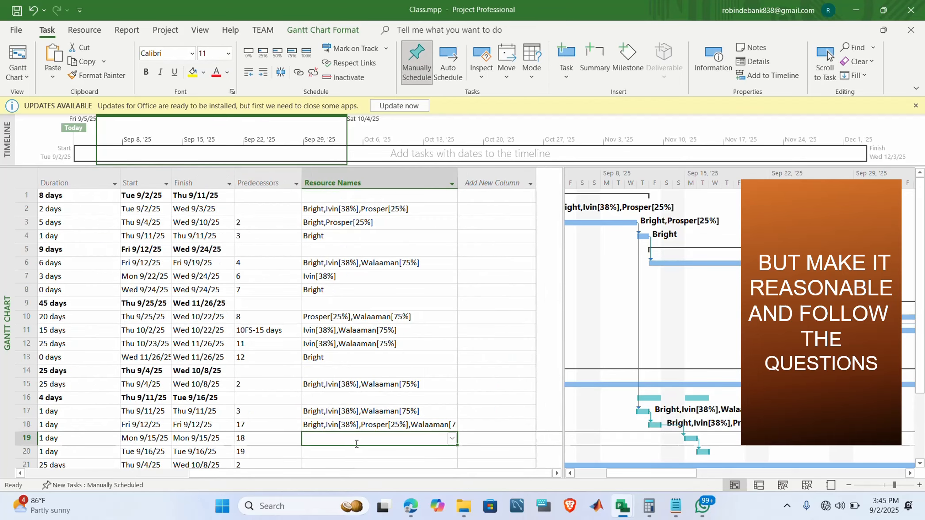
pyautogui.click(452, 438)
pyautogui.click(331, 451)
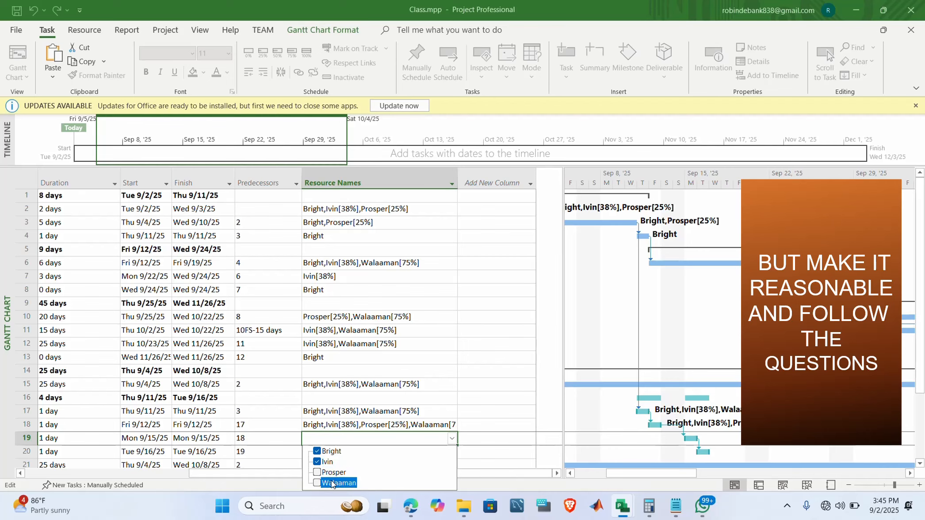
pyautogui.press('Return')
# Step: Assign the first, second and fourth listed resources to the Performance meetings 4 task
pyautogui.click(452, 451)
pyautogui.click(331, 419)
pyautogui.click(331, 429)
pyautogui.click(331, 439)
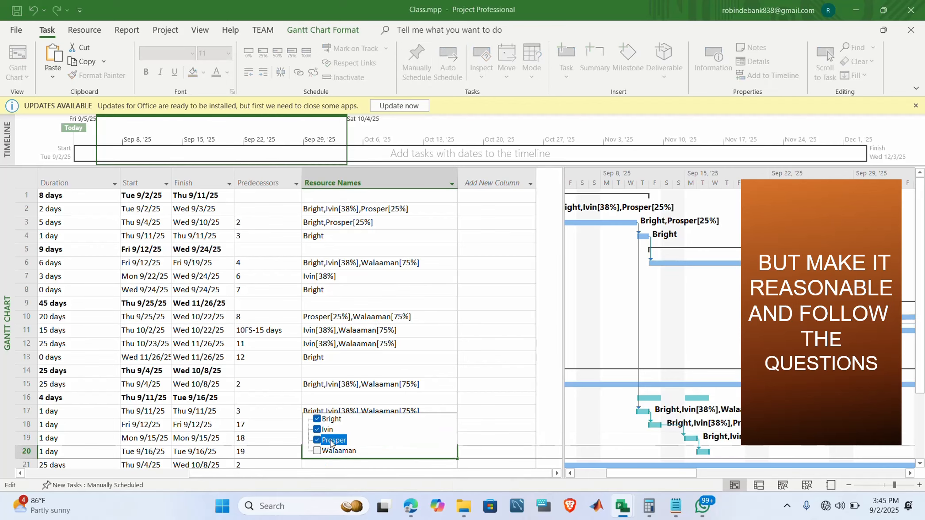
pyautogui.click(331, 440)
pyautogui.click(331, 450)
pyautogui.press('Return')
# Step: Assign the first and third listed resources to the Control changes task
pyautogui.scroll(-2, 336, 443)
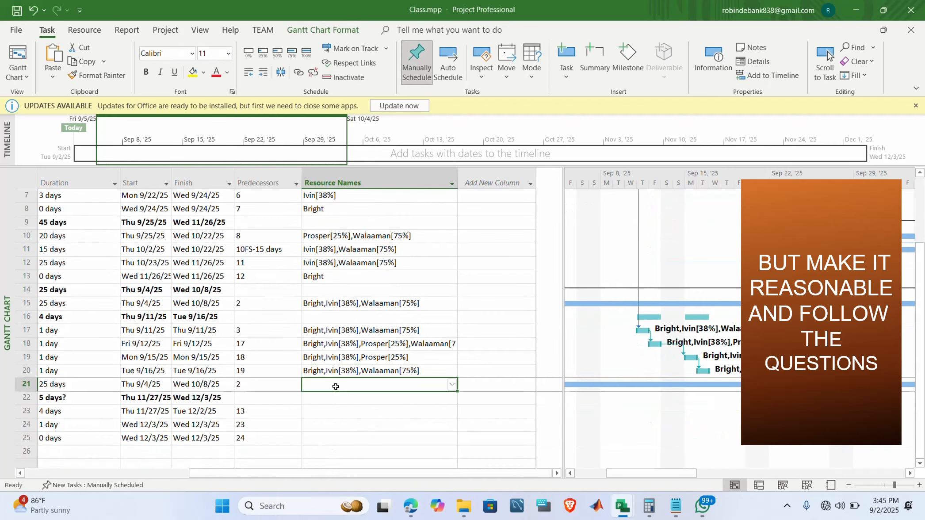
pyautogui.click(435, 336)
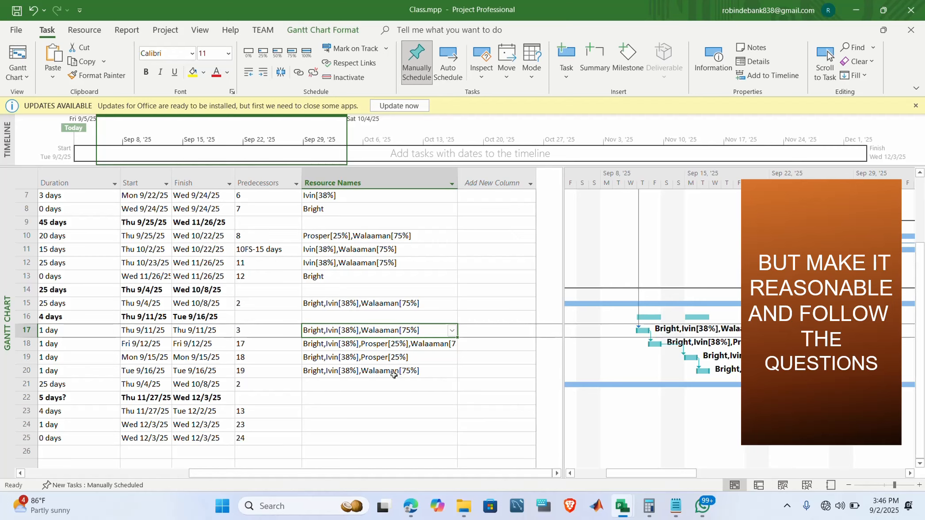
pyautogui.click(430, 370)
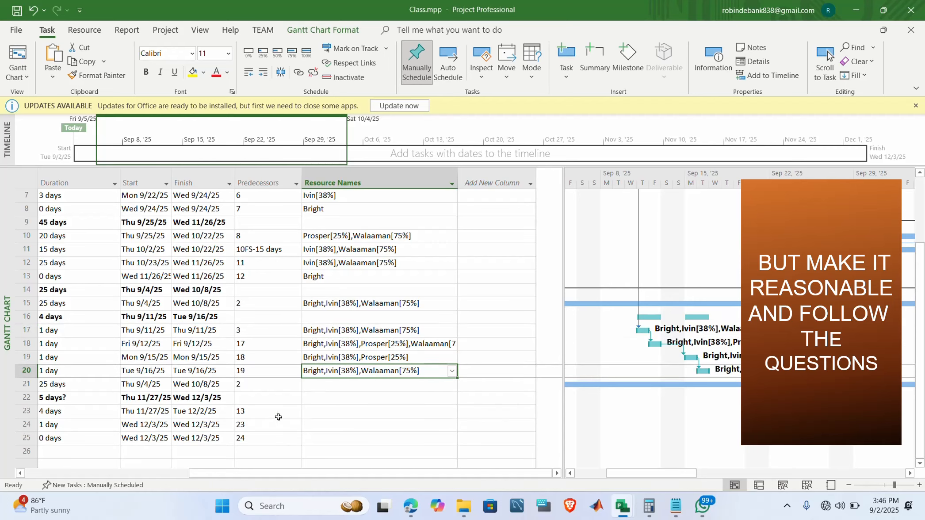
pyautogui.hscroll(-5, 154, 472)
pyautogui.click(491, 387)
pyautogui.click(490, 383)
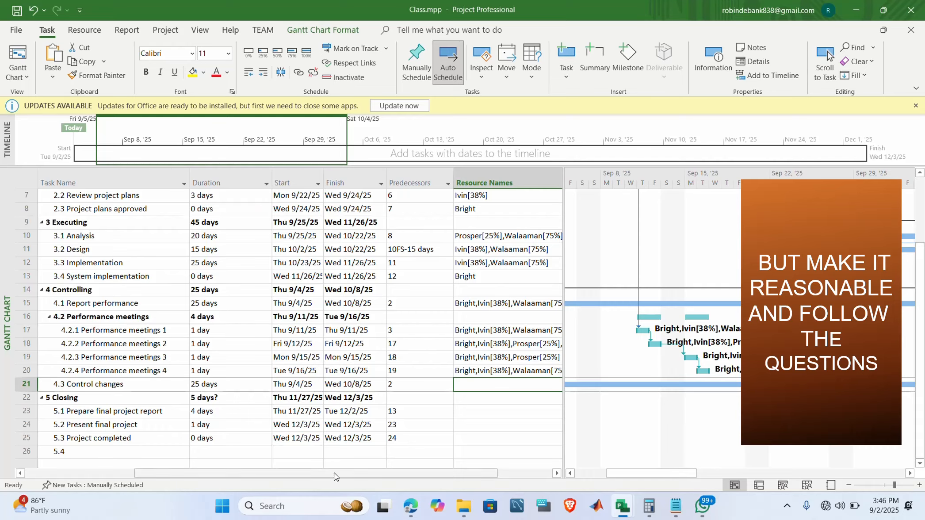
pyautogui.click(452, 384)
pyautogui.click(316, 397)
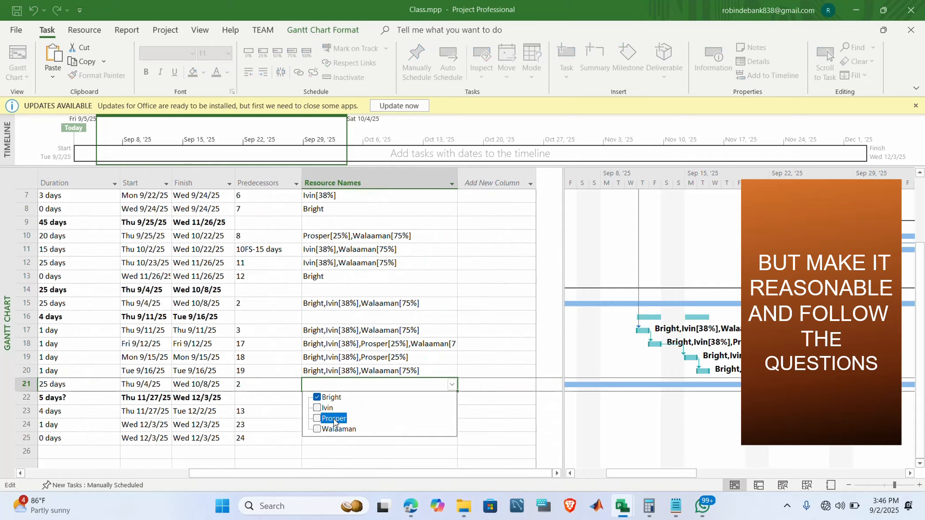
pyautogui.press('Return')
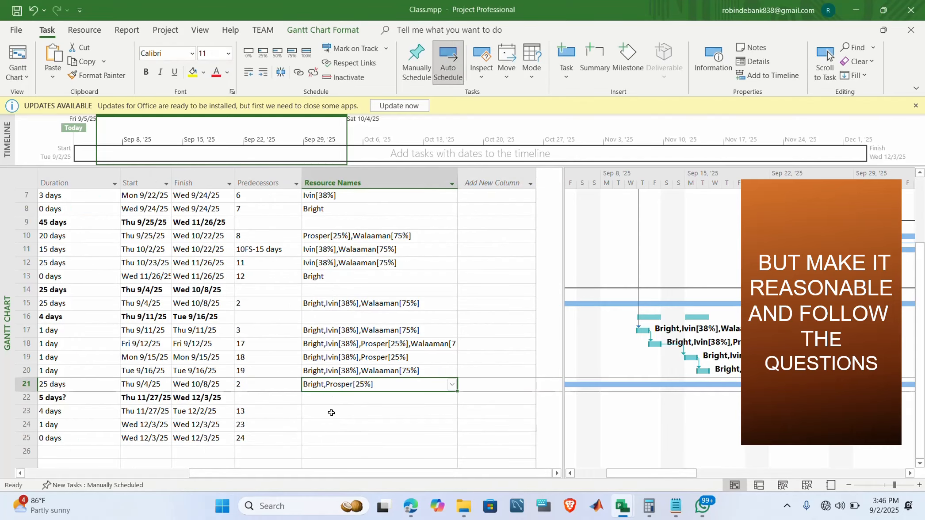
# Step: Check the resource assignments of the Closing tasks in the reference project Project1.mpp, and return to Class.mpp
pyautogui.moveTo(309, 476); pyautogui.dragTo(200, 477)
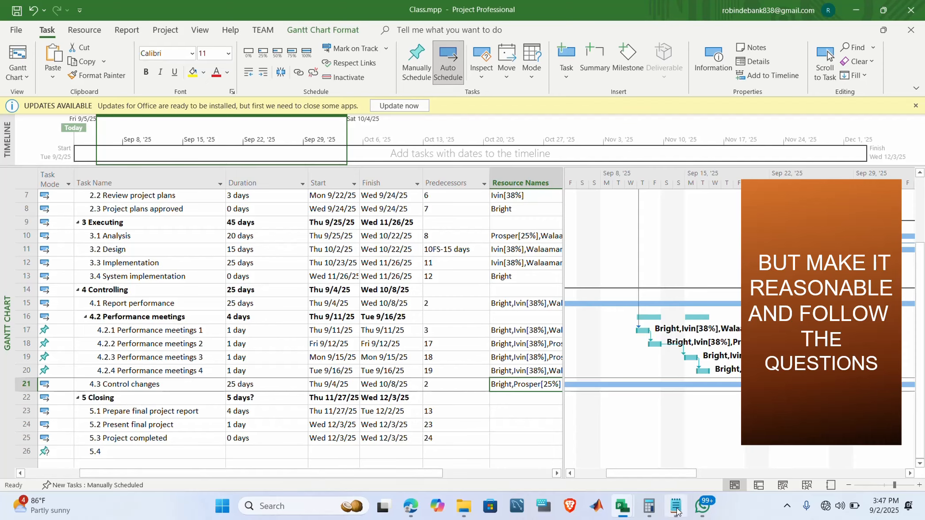
pyautogui.click(628, 502)
pyautogui.click(650, 465)
pyautogui.scroll(-4, 493, 435)
pyautogui.click(104, 270)
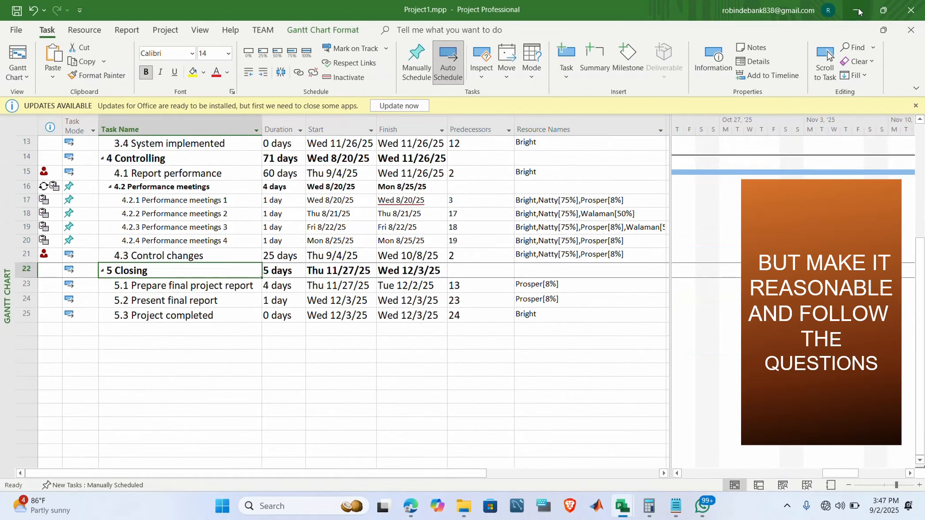
pyautogui.click(858, 7)
pyautogui.moveTo(619, 510)
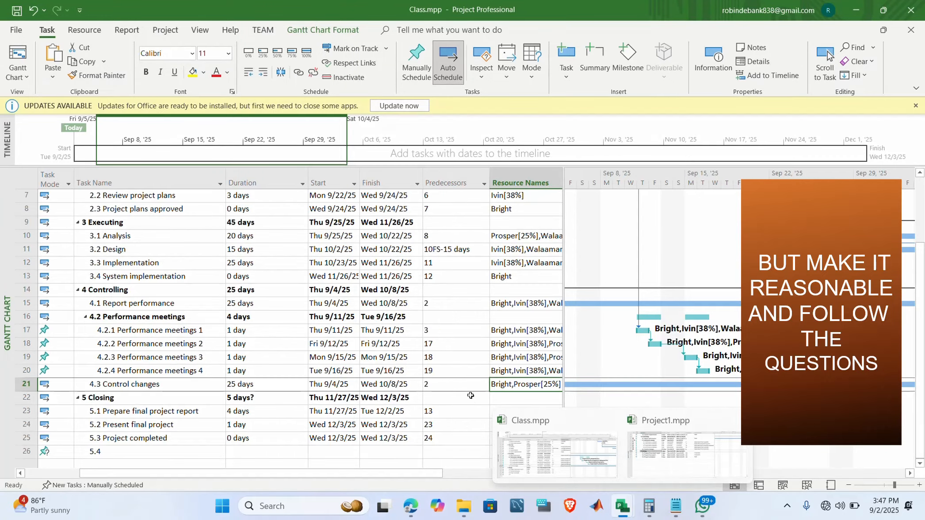
# Step: Assign the third listed resource to the Prepare final project report task in Class.mpp
pyautogui.click(552, 446)
pyautogui.click(499, 402)
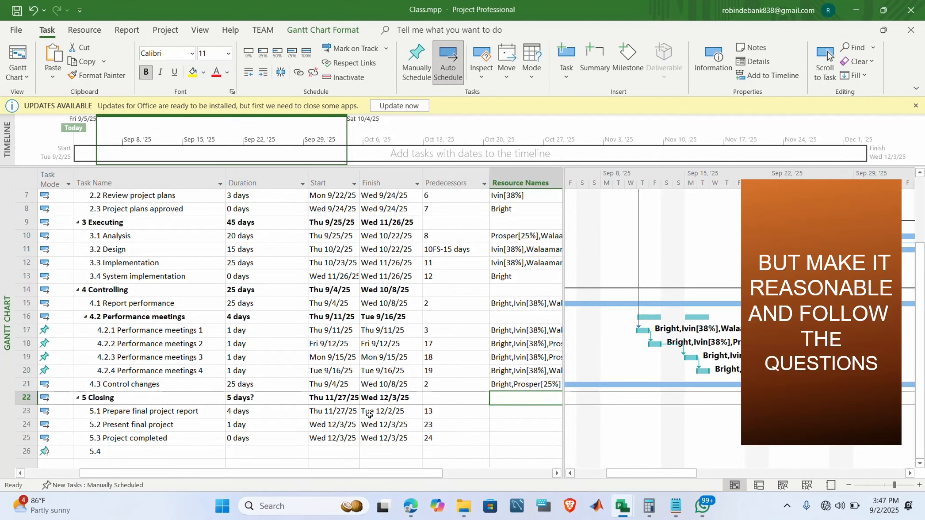
pyautogui.click(527, 410)
pyautogui.moveTo(562, 408); pyautogui.dragTo(666, 407)
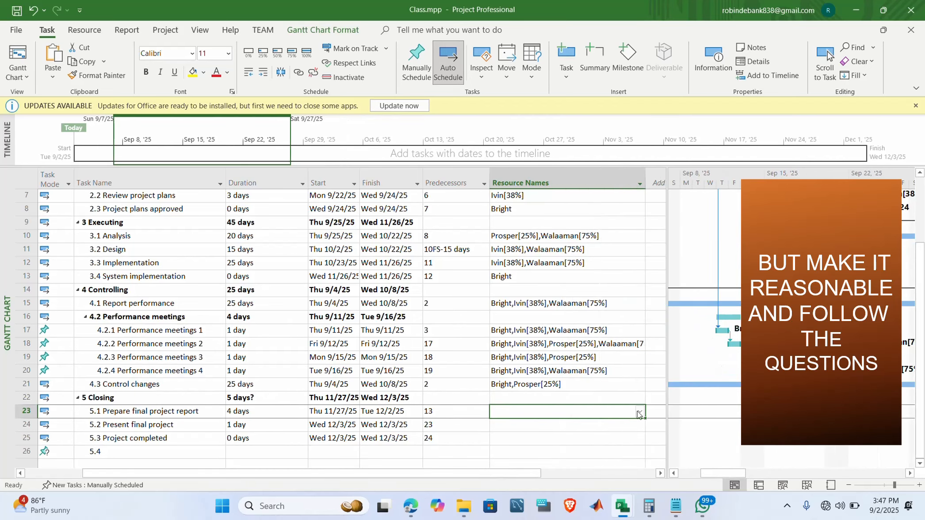
pyautogui.click(639, 414)
pyautogui.click(504, 445)
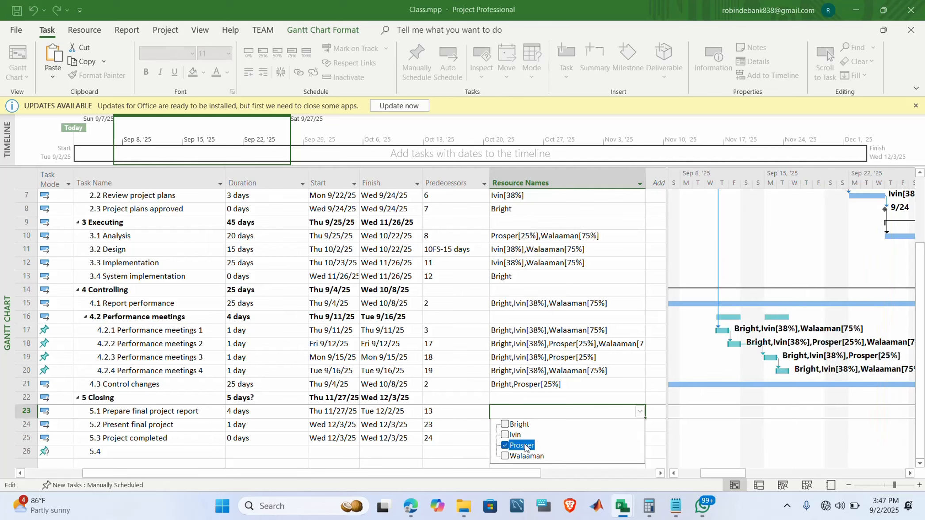
pyautogui.press('Return')
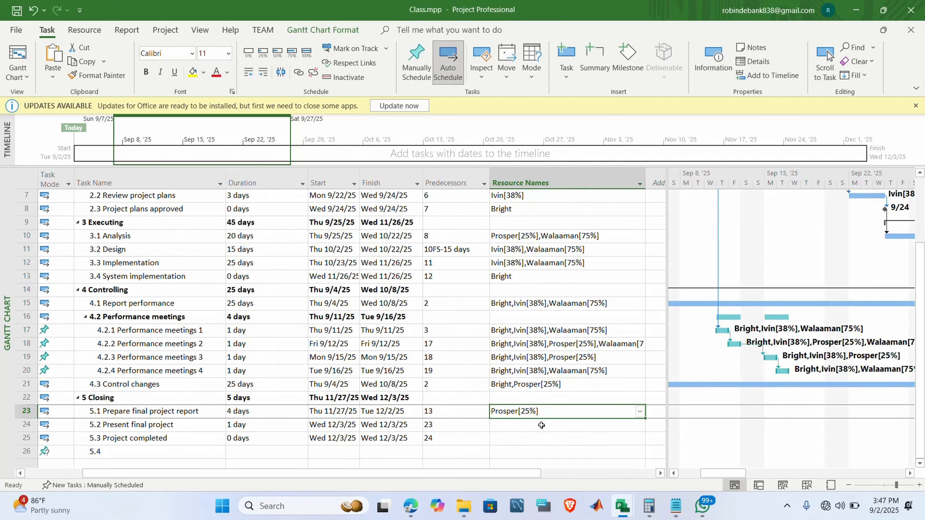
# Step: Assign the third listed resource to the Present final project task
pyautogui.click(538, 428)
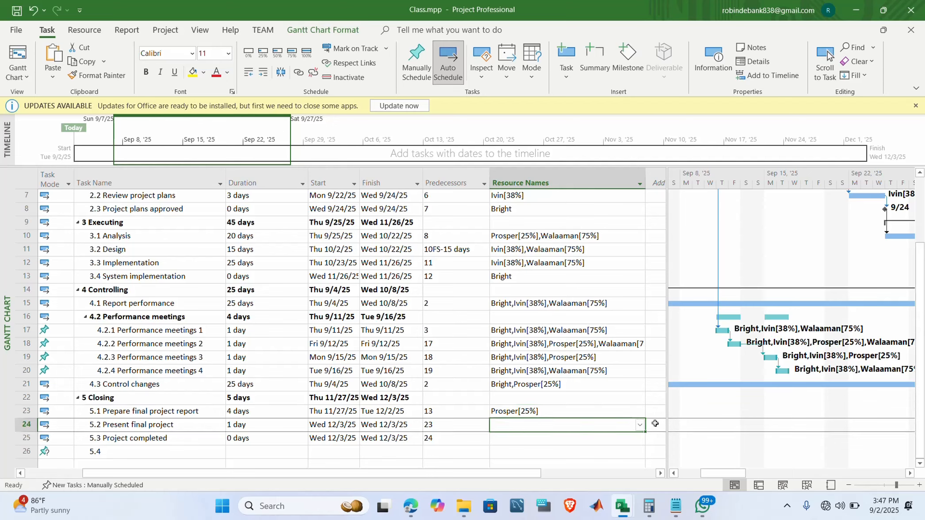
pyautogui.click(640, 426)
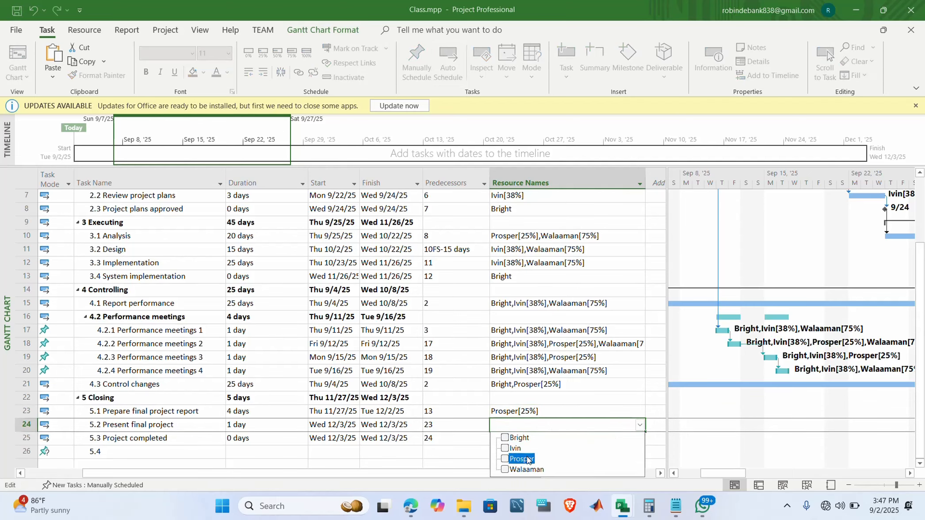
pyautogui.press('Return')
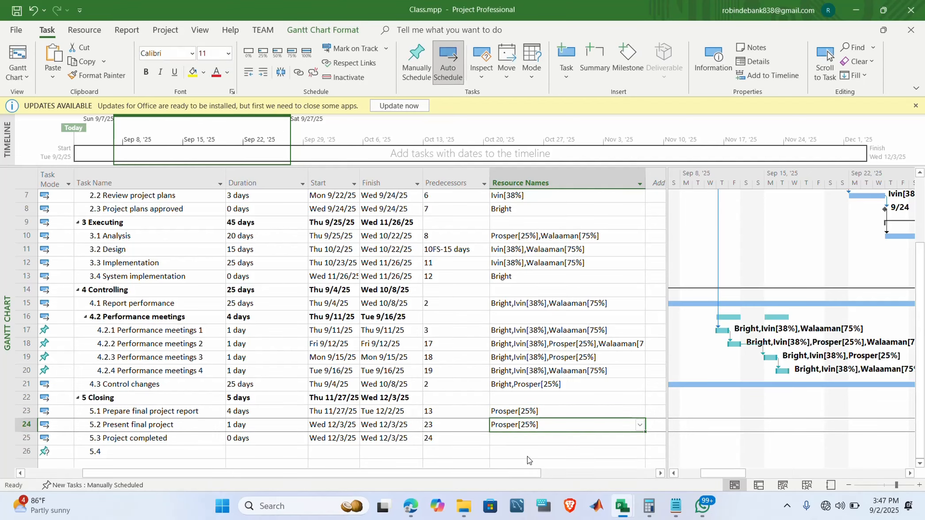
# Step: Assign the first listed resource to the Project completed milestone
pyautogui.click(529, 440)
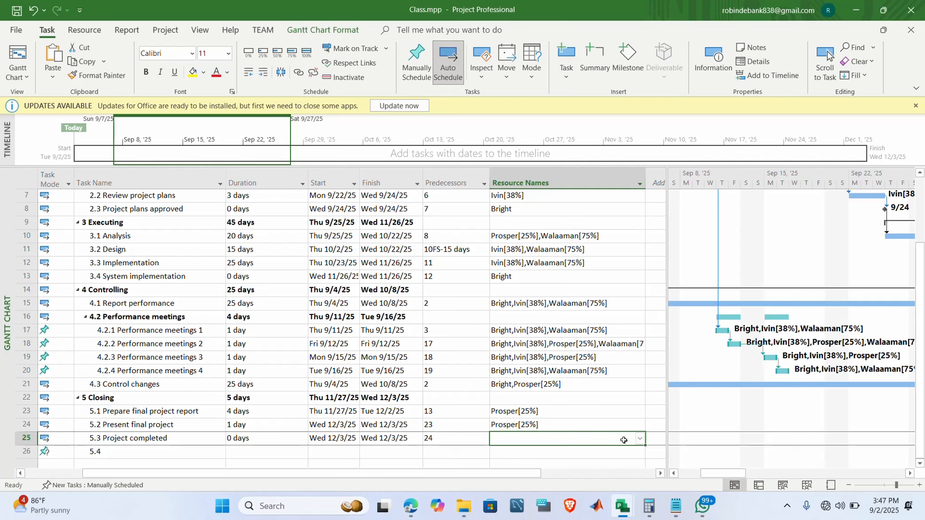
pyautogui.click(639, 438)
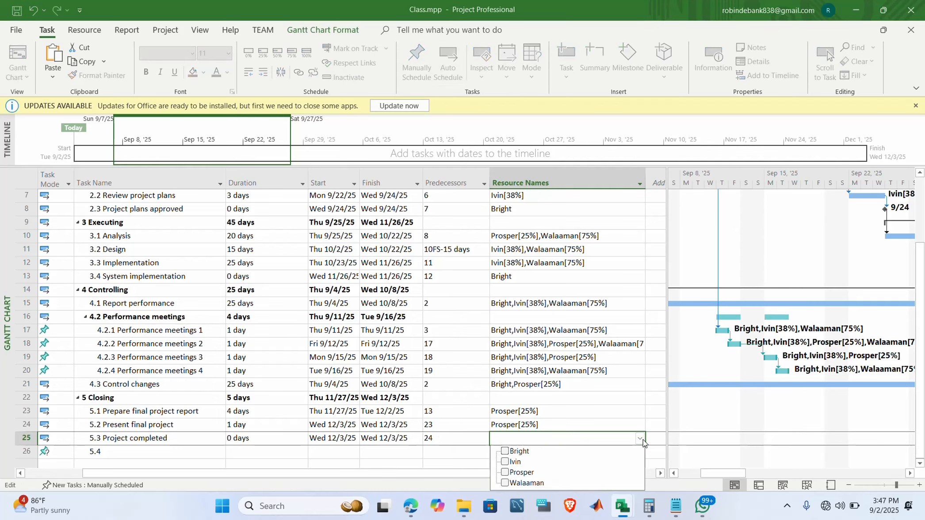
pyautogui.click(522, 454)
pyautogui.press('Return')
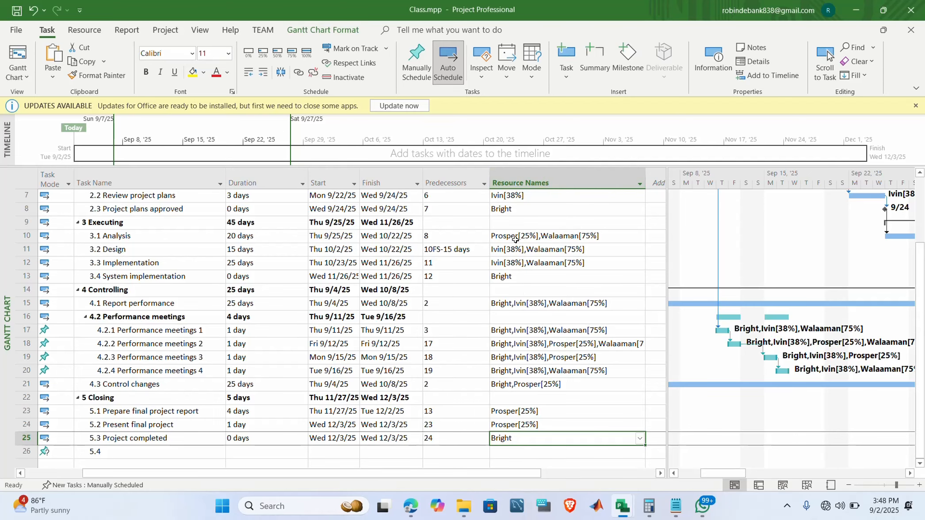
# Step: Widen the Finish column and enlarge the Gantt chart area to review the task bars with their assigned resources
pyautogui.scroll(2, 515, 238)
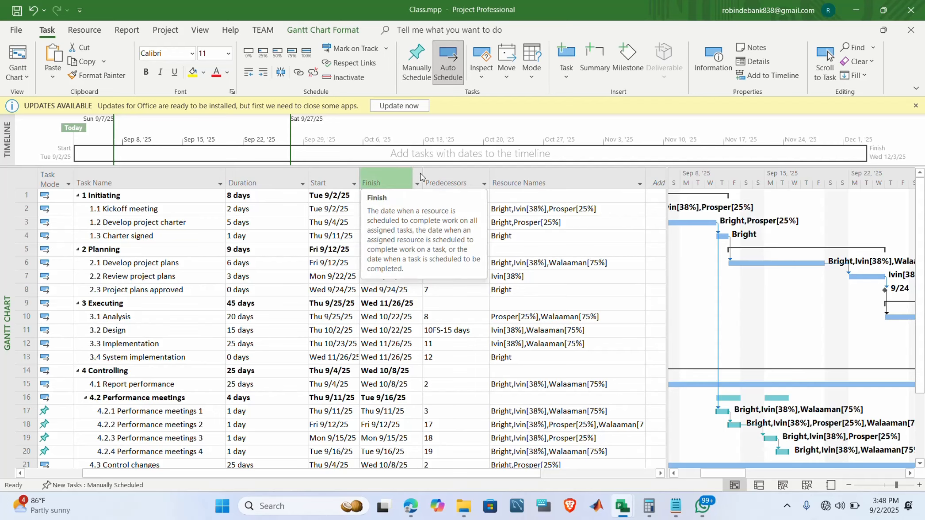
pyautogui.moveTo(425, 174); pyautogui.dragTo(436, 174)
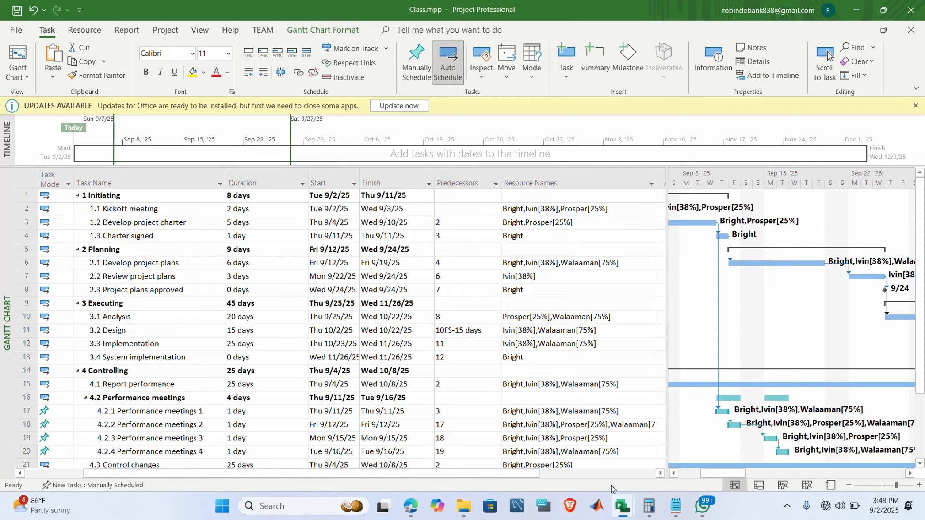
pyautogui.moveTo(742, 473)
pyautogui.mouseDown()
pyautogui.moveTo(795, 468)
pyautogui.moveTo(707, 472)
pyautogui.moveTo(726, 473)
pyautogui.mouseUp()
pyautogui.moveTo(667, 233); pyautogui.dragTo(487, 234)
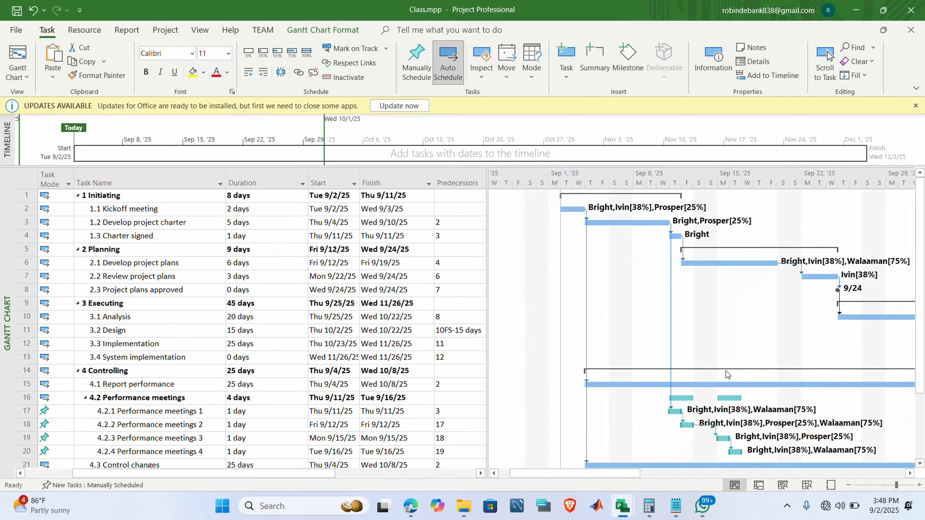
pyautogui.moveTo(919, 213)
pyautogui.mouseDown()
pyautogui.moveTo(917, 289)
pyautogui.moveTo(911, 217)
pyautogui.mouseUp()
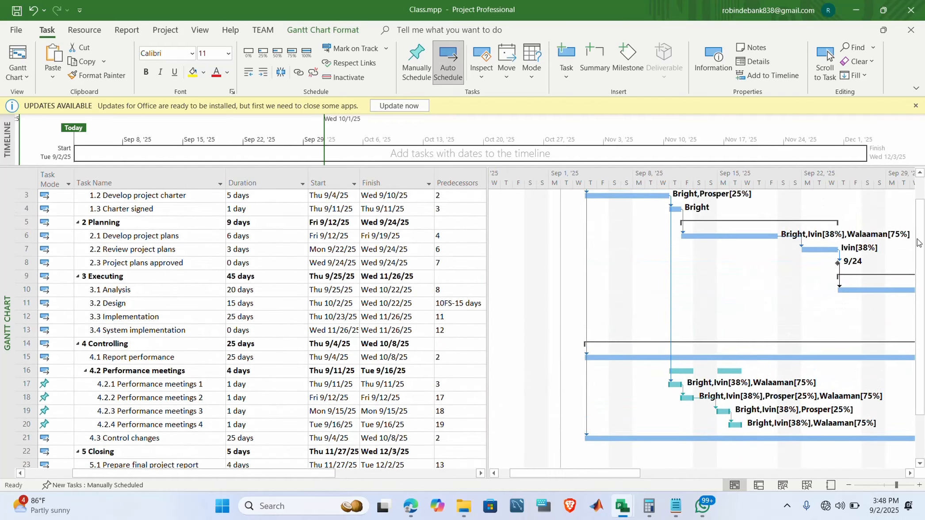
pyautogui.scroll(1, 921, 241)
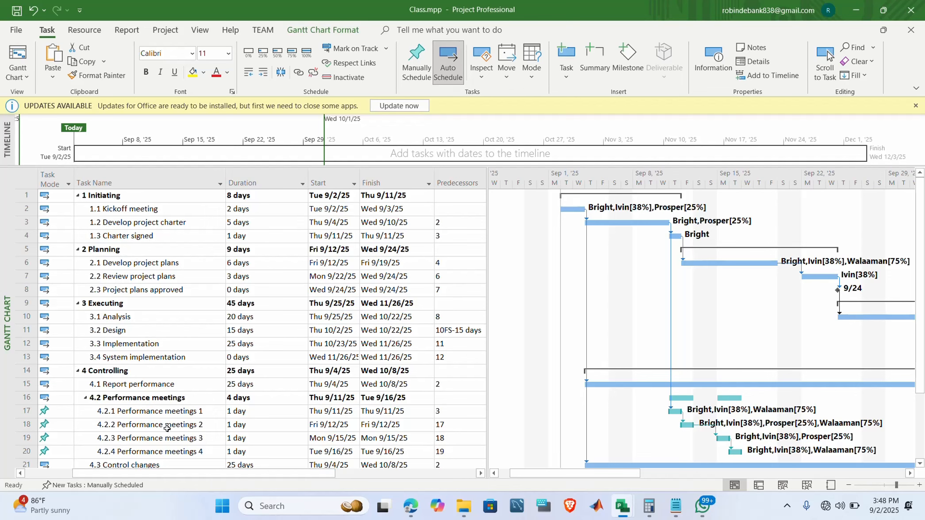
pyautogui.moveTo(548, 474); pyautogui.dragTo(445, 474)
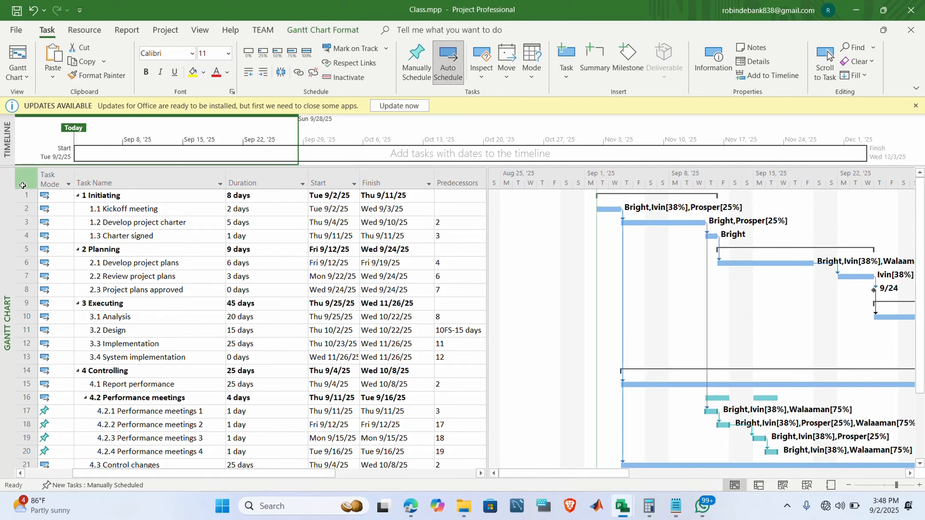
# Step: Reveal the Indicators column beside the task IDs and keep the tasks in ascending ID order
pyautogui.click(25, 181)
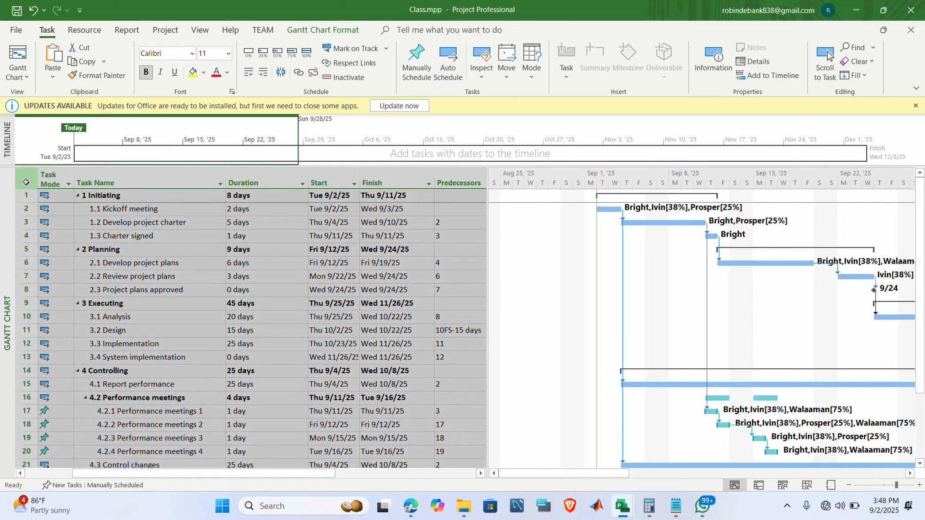
pyautogui.doubleClick(27, 180)
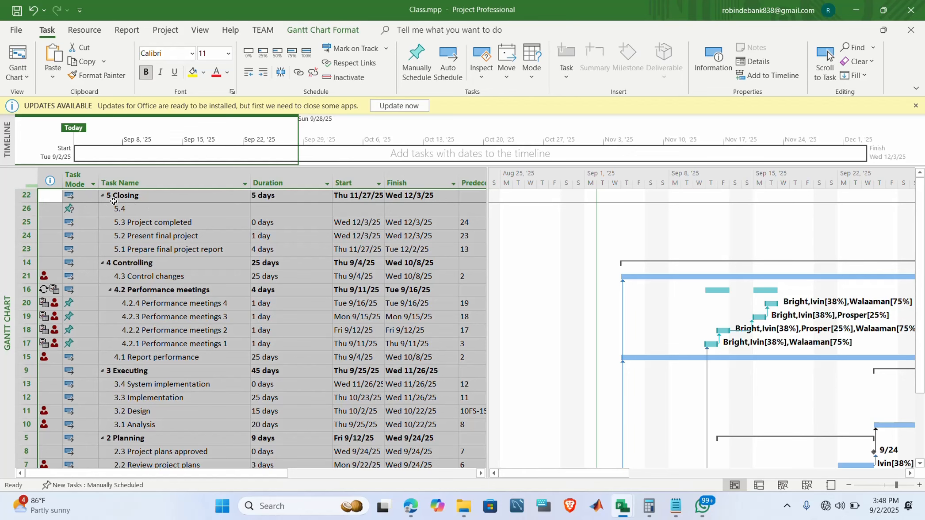
pyautogui.doubleClick(29, 179)
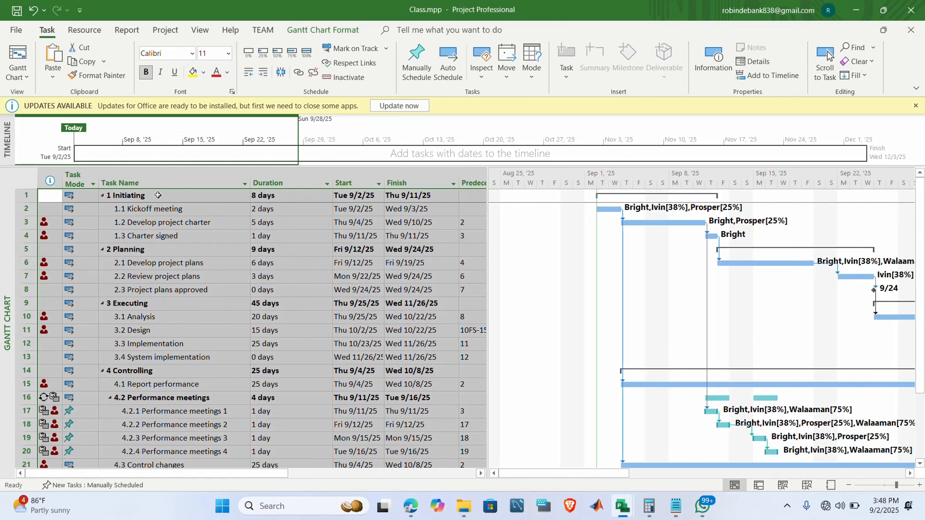
pyautogui.doubleClick(25, 176)
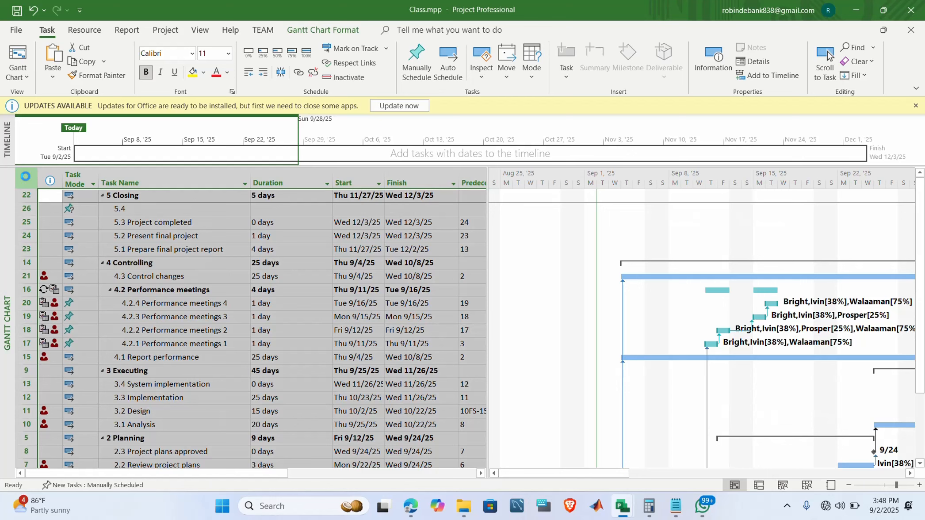
pyautogui.doubleClick(26, 176)
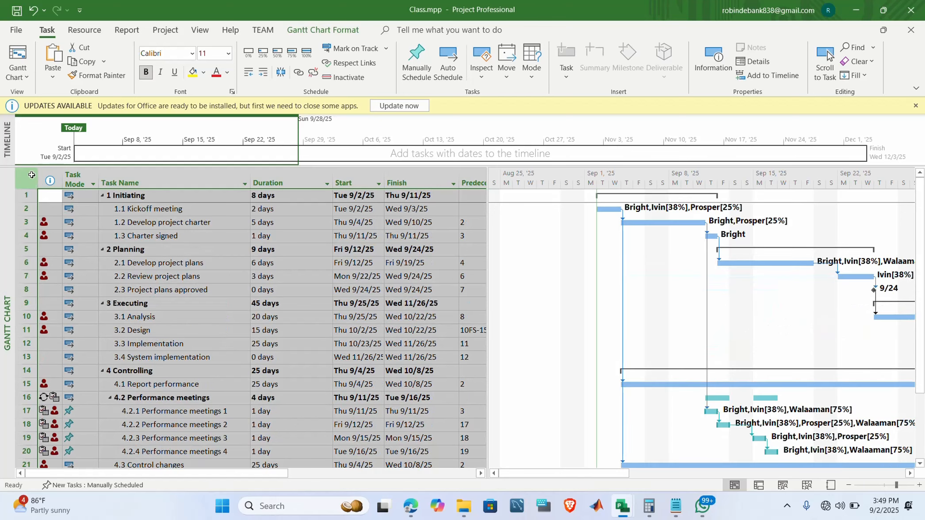
# Step: Examine the indicators for overallocated resources across all tasks, with the Resource Names column in view
pyautogui.scroll(-4, 136, 292)
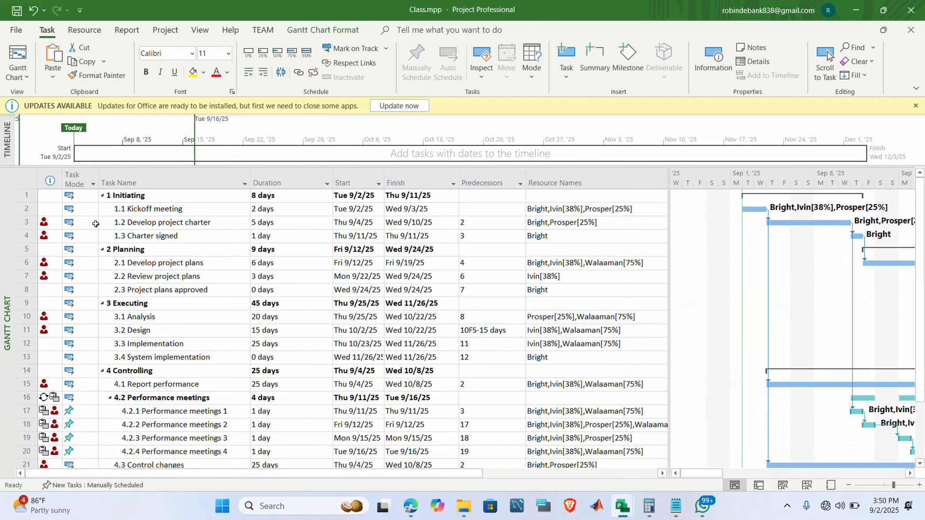
pyautogui.moveTo(47, 225)
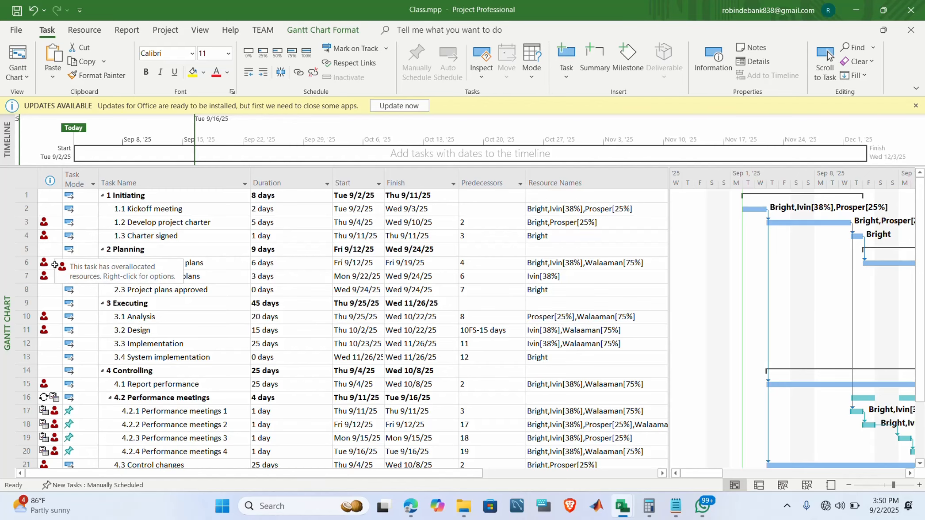
pyautogui.scroll(-1, 50, 411)
pyautogui.scroll(-1, 50, 411)
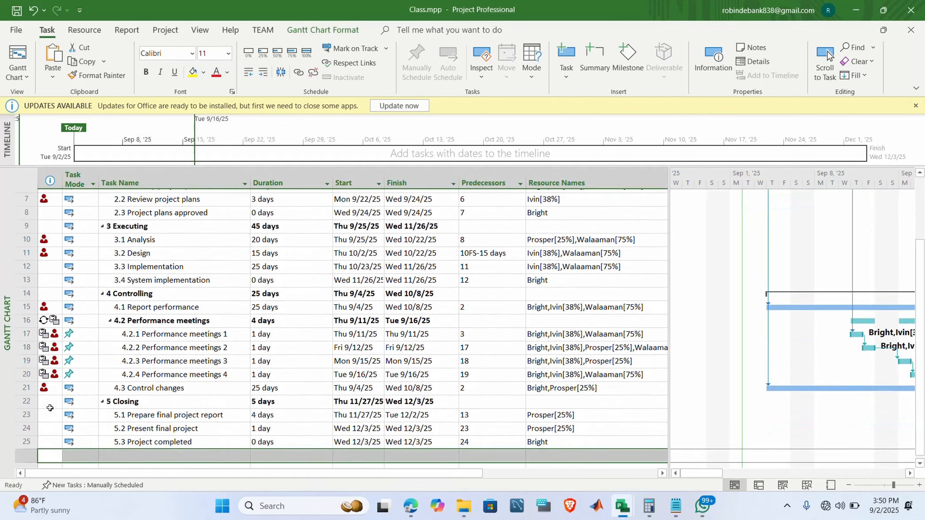
pyautogui.scroll(2, 50, 411)
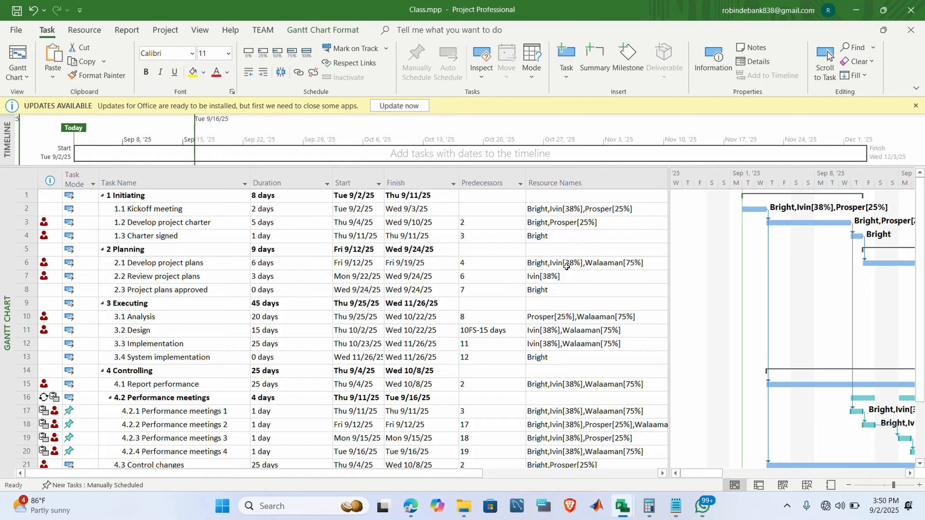
pyautogui.moveTo(670, 176); pyautogui.dragTo(676, 177)
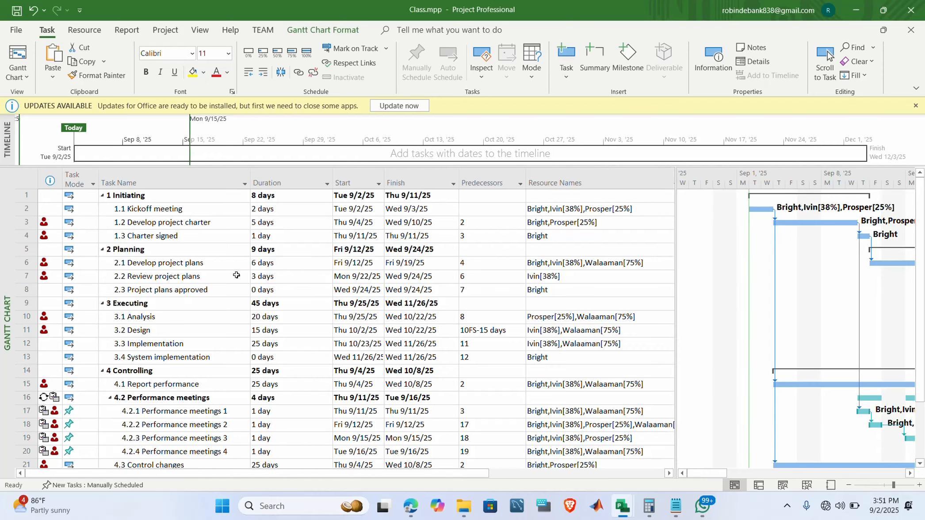
# Step: Apply the Tracking table to all tasks and widen its Act. Start, Act. Finish and Phys. % Comp. columns
pyautogui.click(27, 179)
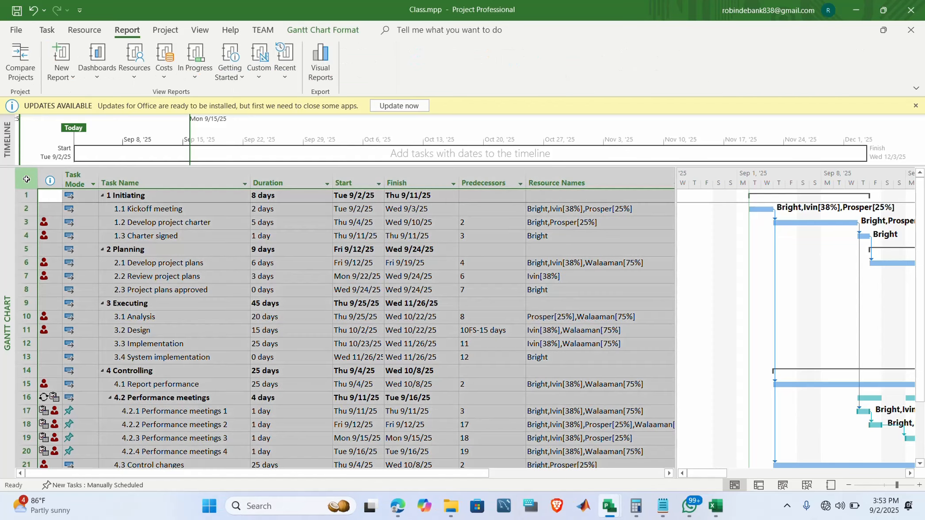
pyautogui.rightClick(27, 178)
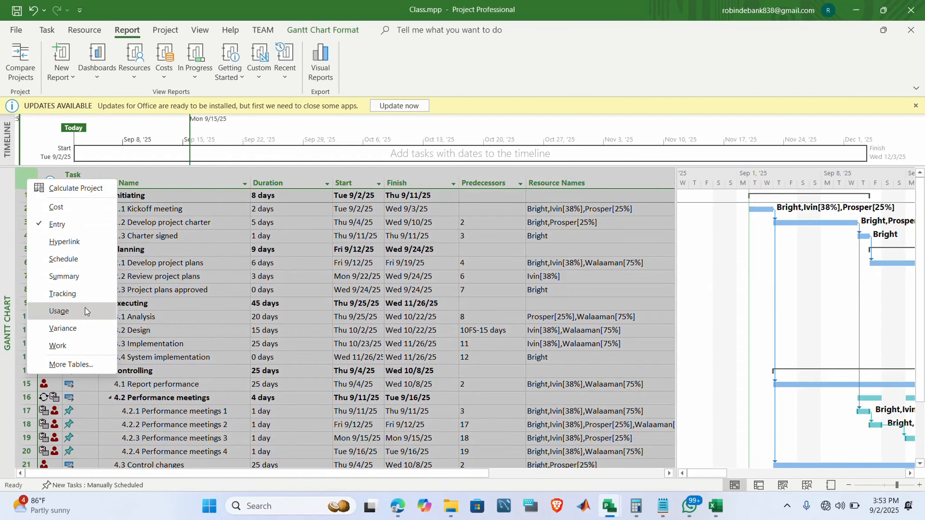
pyautogui.click(71, 294)
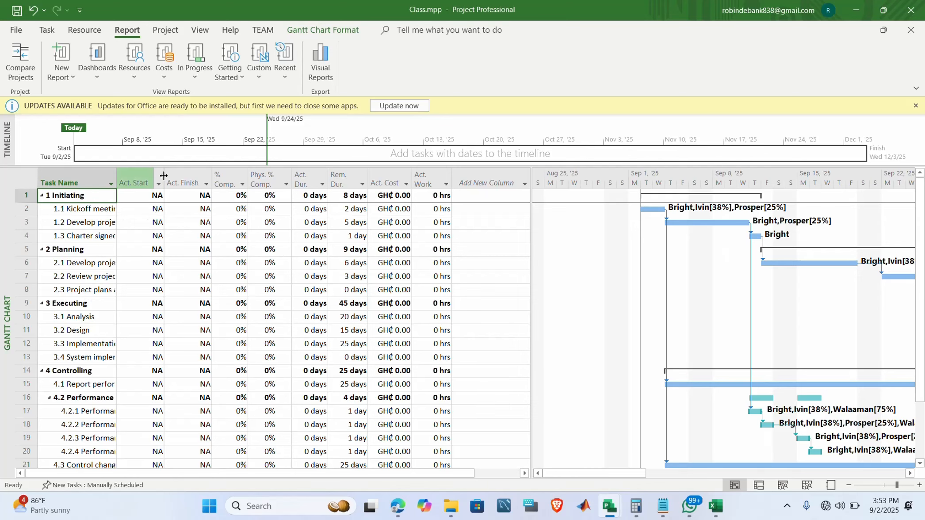
pyautogui.moveTo(164, 181); pyautogui.dragTo(240, 177)
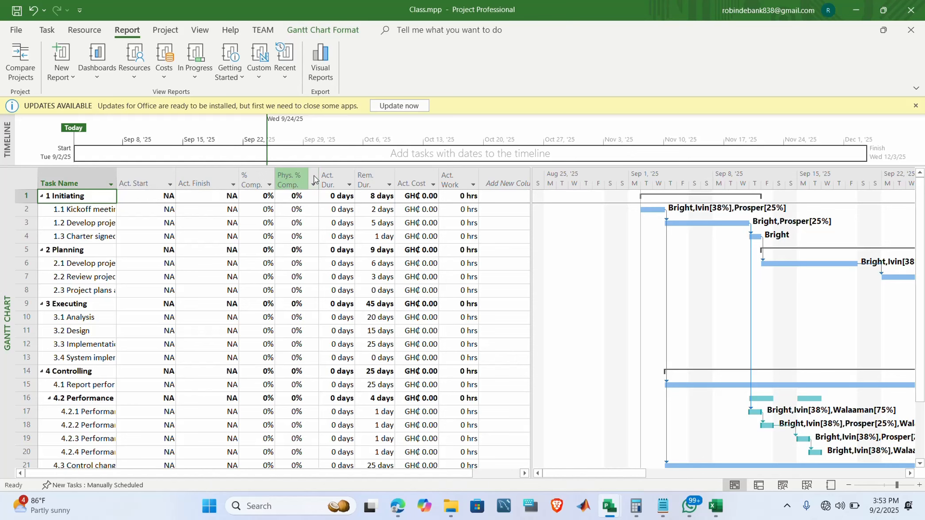
pyautogui.moveTo(318, 175); pyautogui.dragTo(324, 176)
# Step: Set the Kickoff meeting's actual start to Tue 9/9/25 and select its remaining duration
pyautogui.click(147, 195)
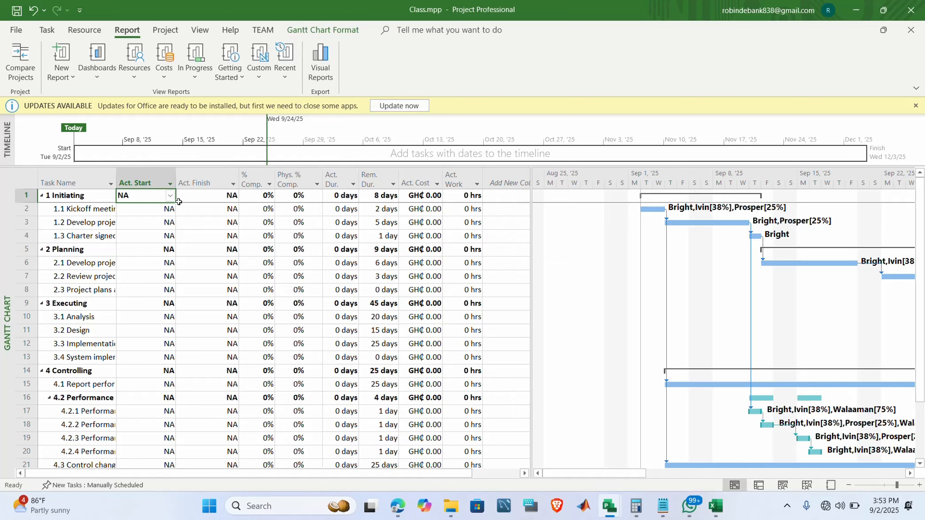
pyautogui.click(165, 211)
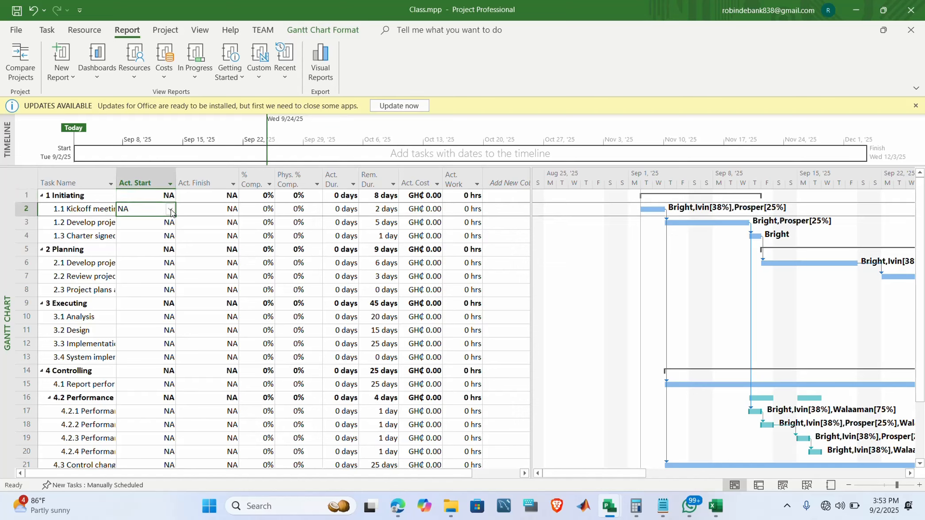
pyautogui.click(170, 212)
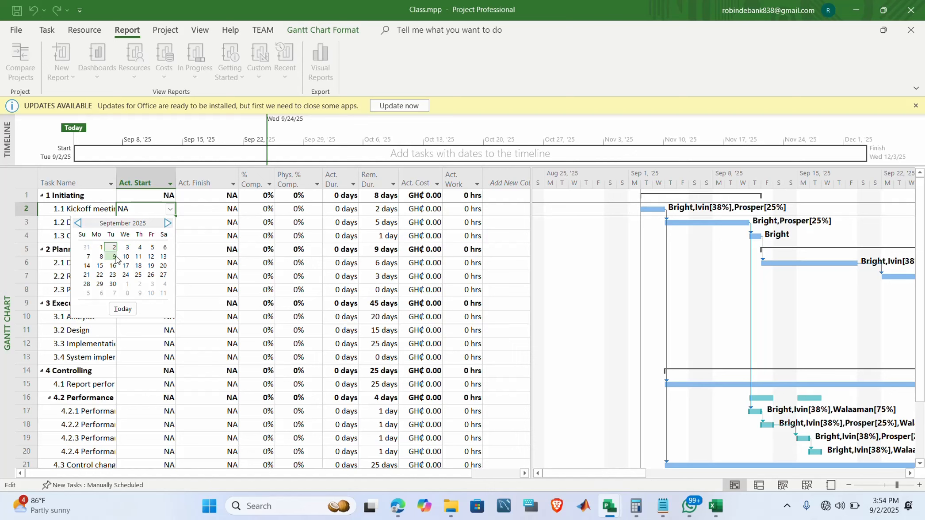
pyautogui.click(114, 256)
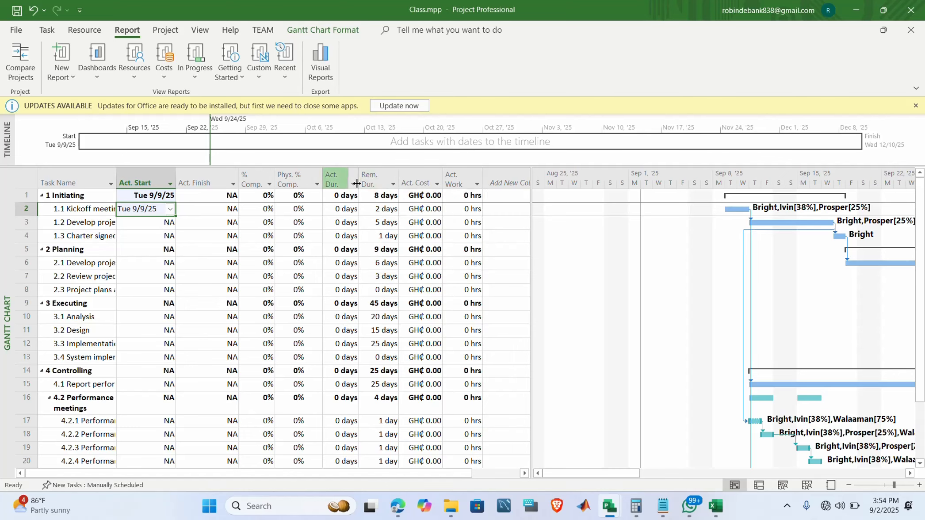
pyautogui.click(384, 210)
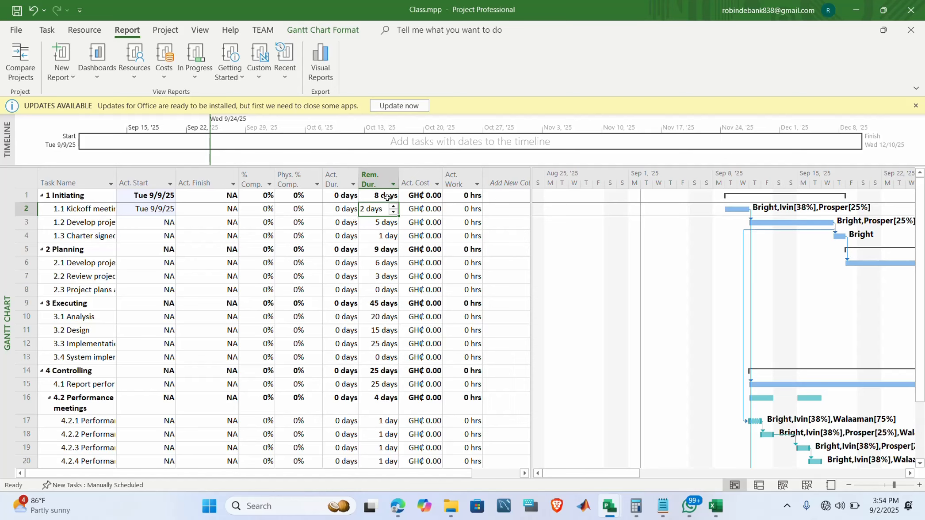
# Step: Set the Kickoff meeting's actual finish to Fri 9/12/25 in the Tracking table
pyautogui.click(354, 212)
pyautogui.click(377, 213)
pyautogui.click(156, 213)
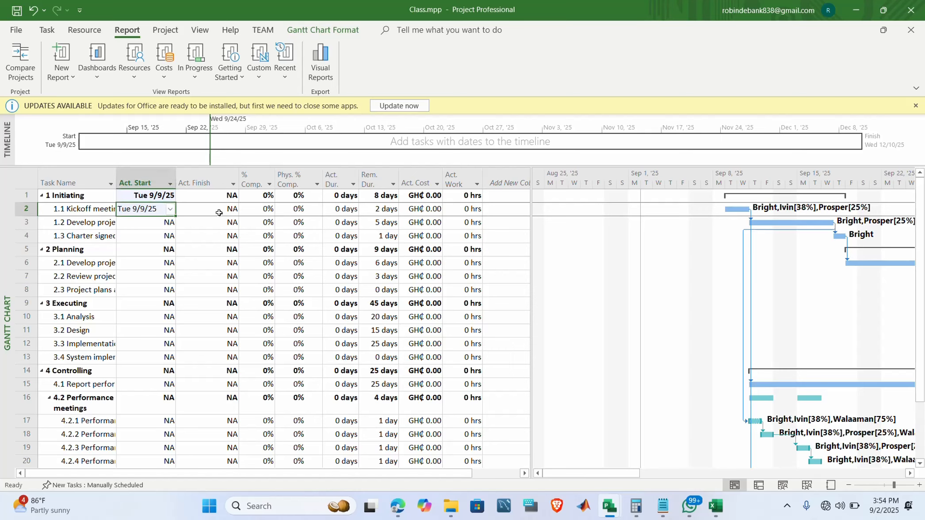
pyautogui.click(226, 213)
pyautogui.click(233, 210)
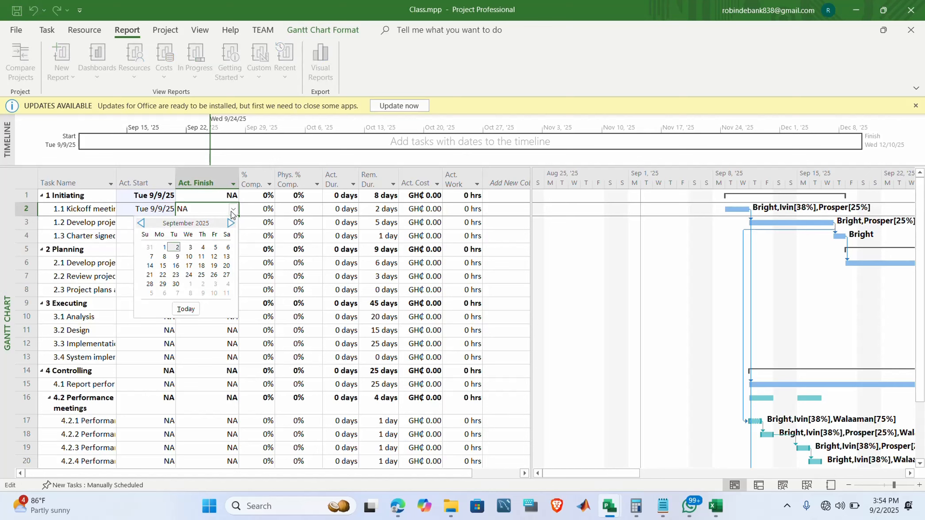
pyautogui.click(214, 256)
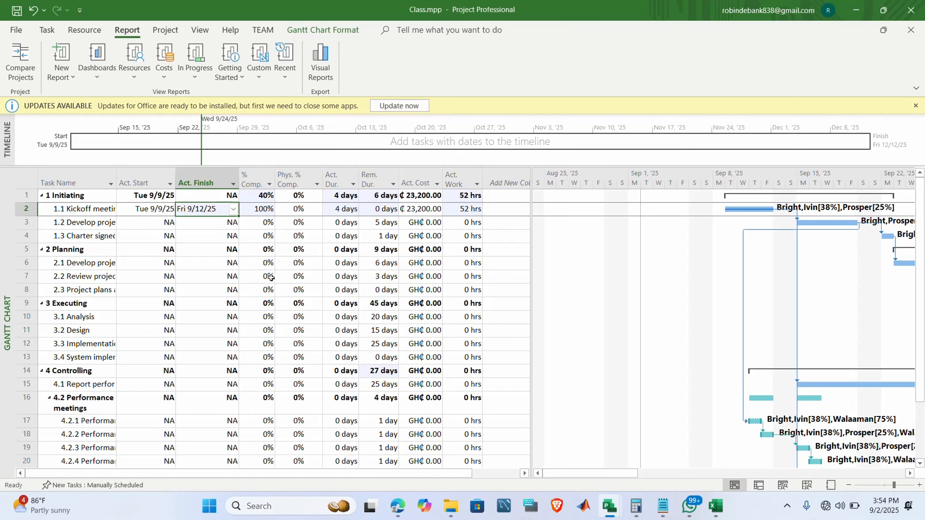
# Step: Set Develop project charter's actual start to Thu 9/11/25 and its actual finish to Sat 9/13/25
pyautogui.click(164, 226)
pyautogui.click(171, 222)
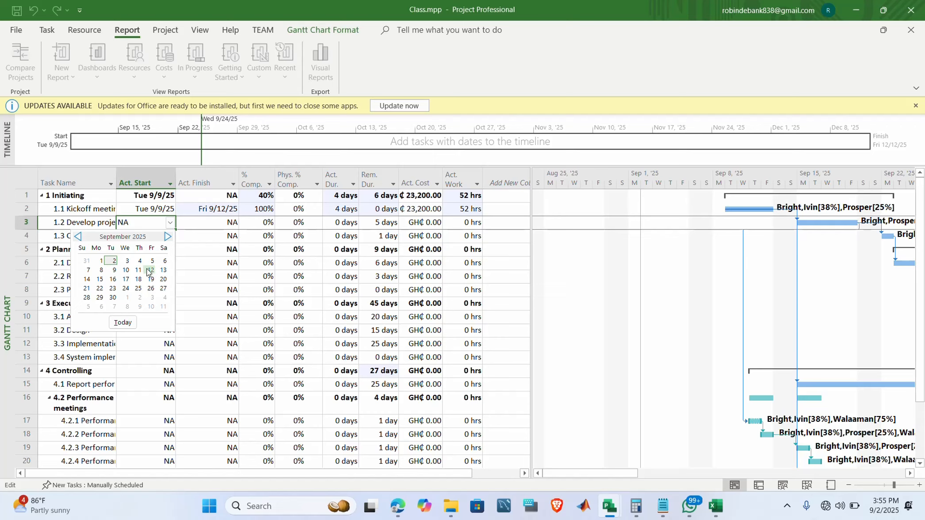
pyautogui.press('Escape')
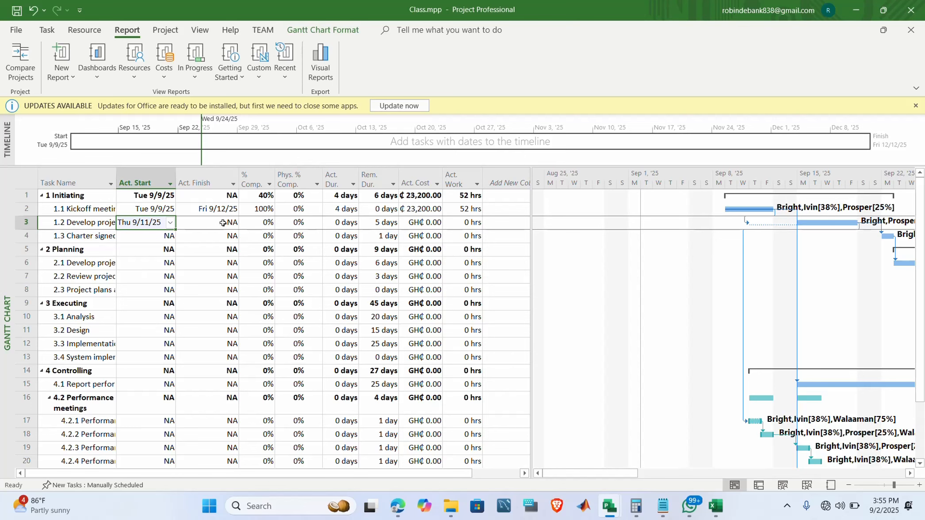
pyautogui.click(222, 222)
pyautogui.click(231, 224)
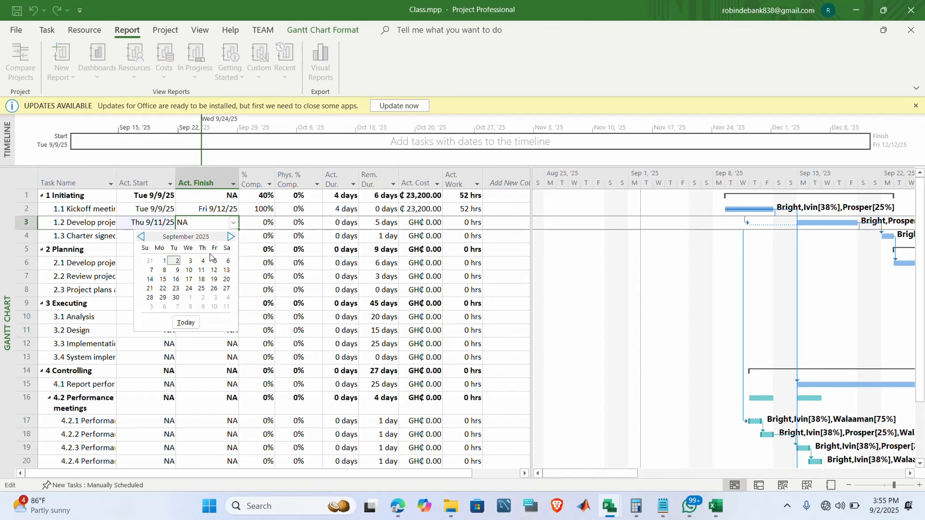
pyautogui.press('Escape')
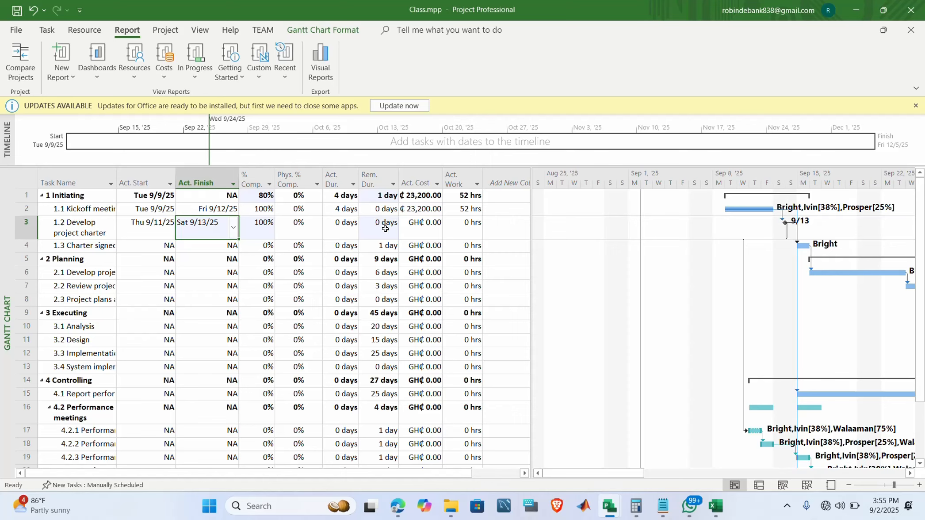
# Step: Set both the actual start and the actual finish of Charter signed to Sat 9/13/25
pyautogui.click(151, 246)
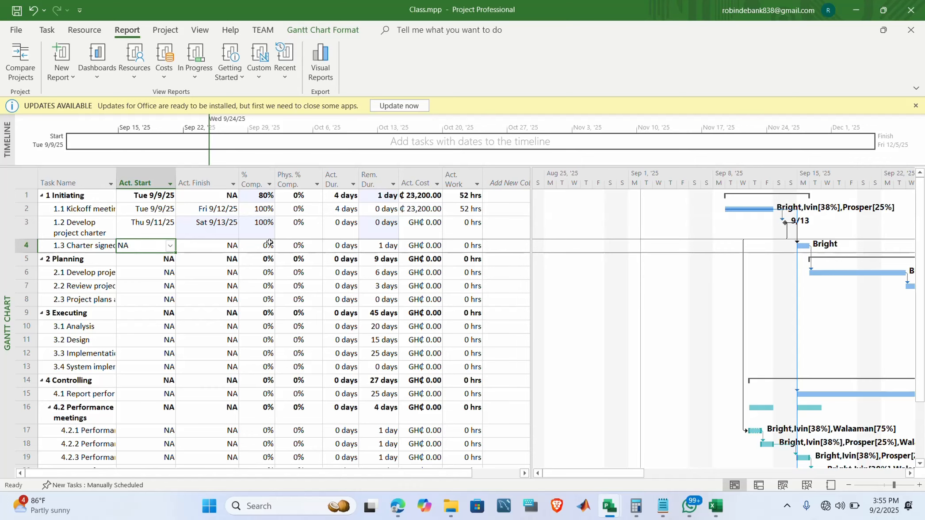
pyautogui.click(170, 246)
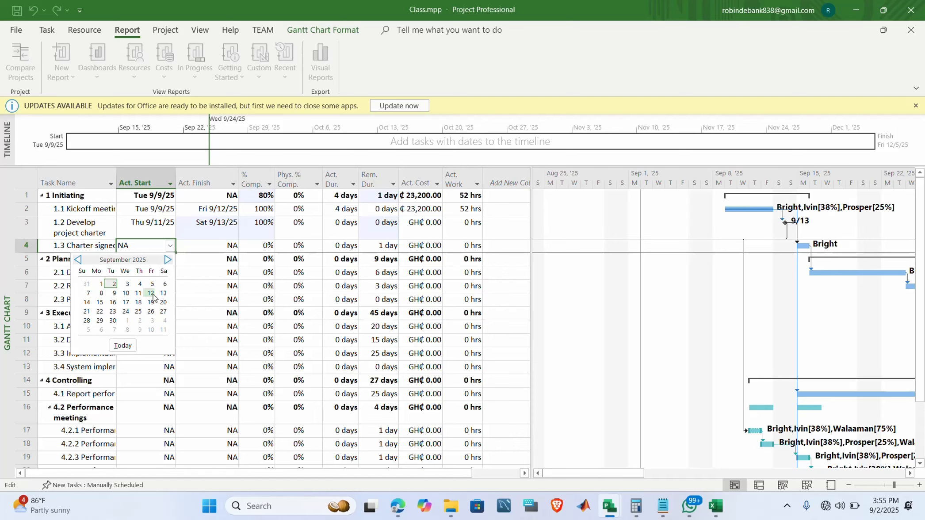
pyautogui.click(163, 293)
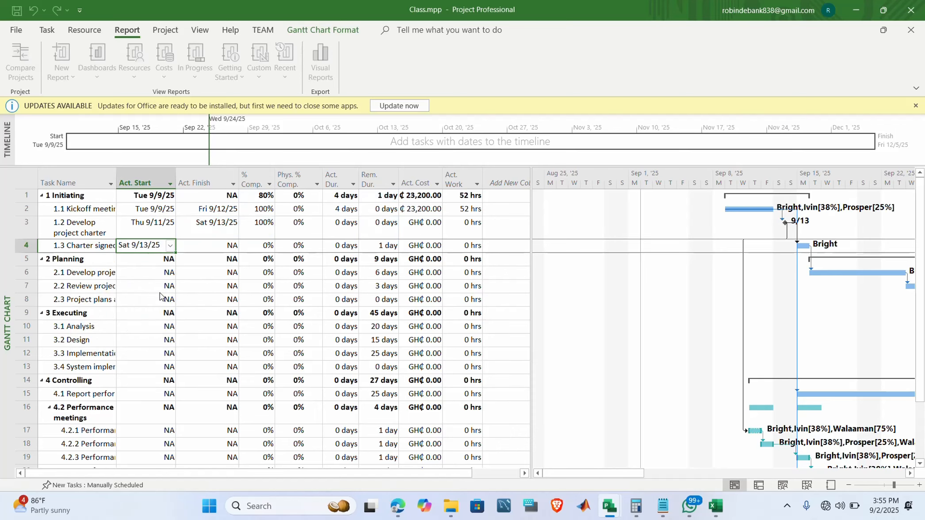
pyautogui.click(232, 245)
pyautogui.click(233, 245)
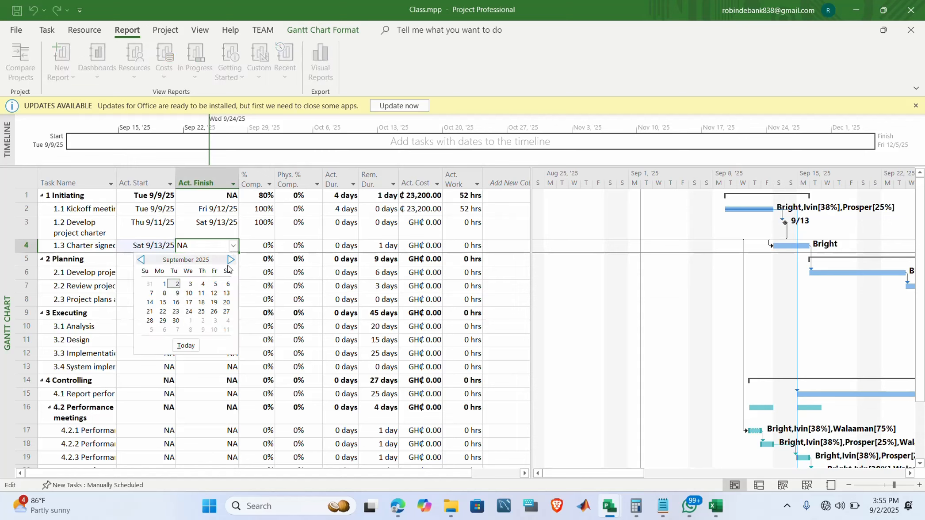
pyautogui.click(226, 293)
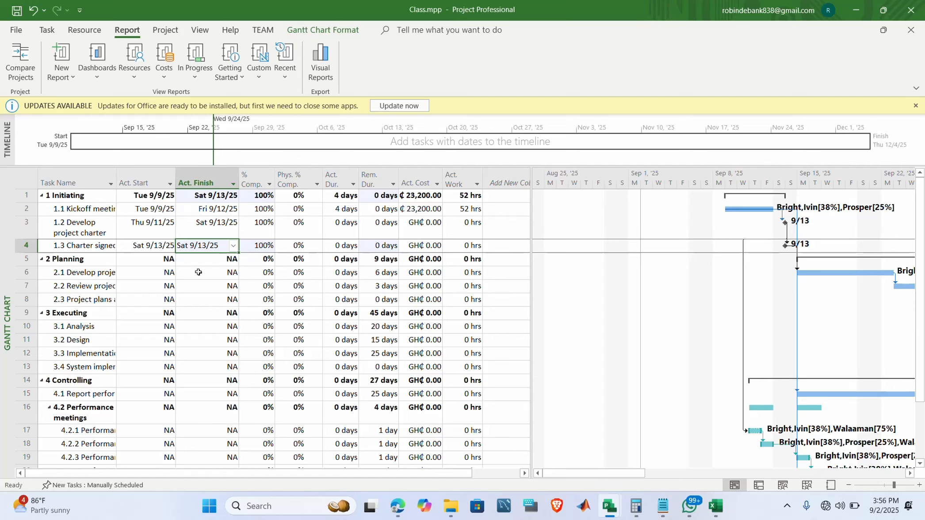
# Step: Set Develop project plans' actual start to Sun 9/14/25 and its actual finish to Tue 9/16/25
pyautogui.click(171, 275)
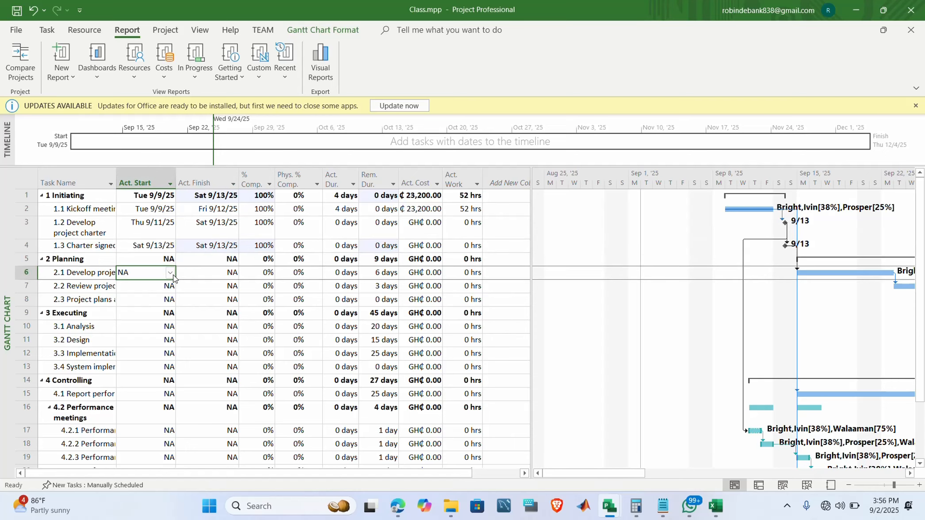
pyautogui.click(170, 272)
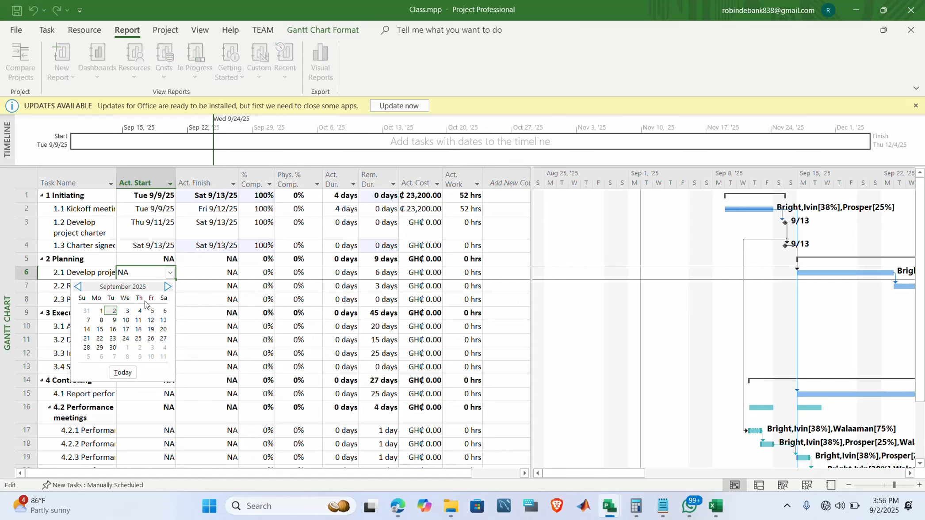
pyautogui.click(89, 329)
pyautogui.click(226, 274)
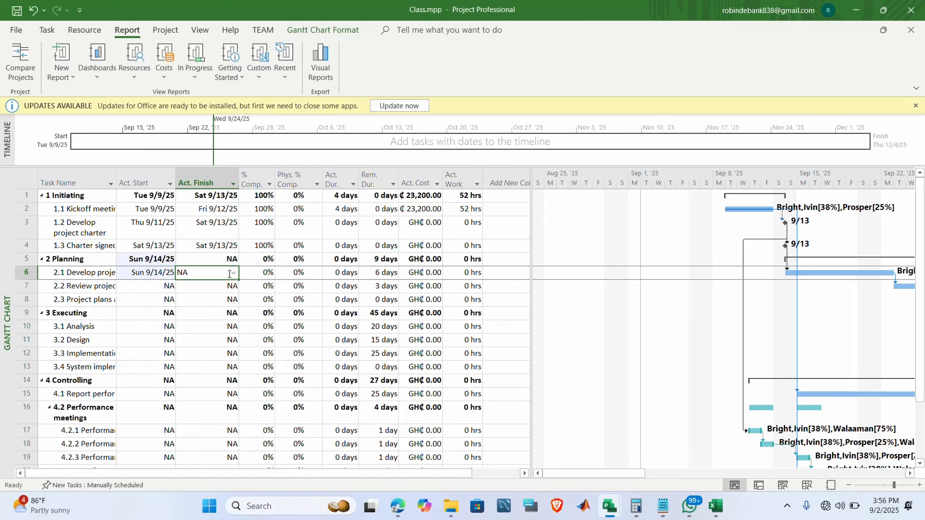
pyautogui.click(233, 272)
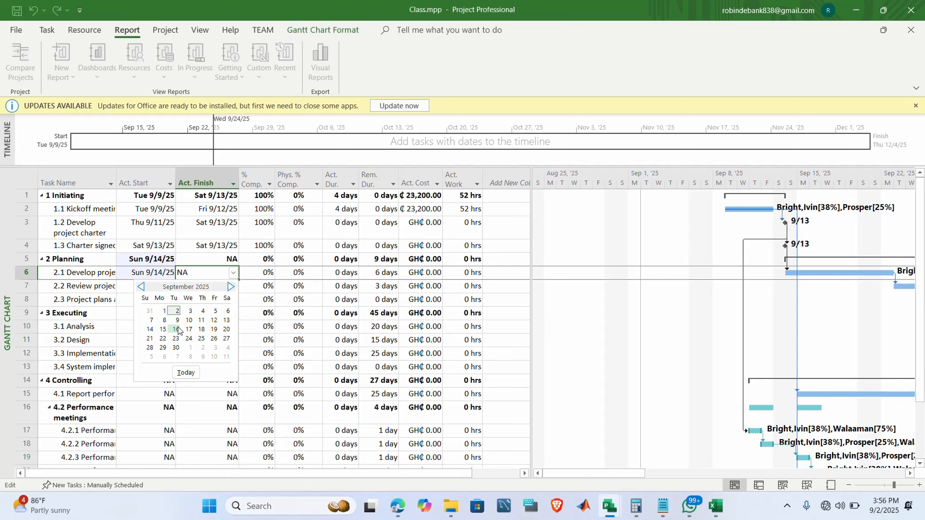
pyautogui.click(177, 329)
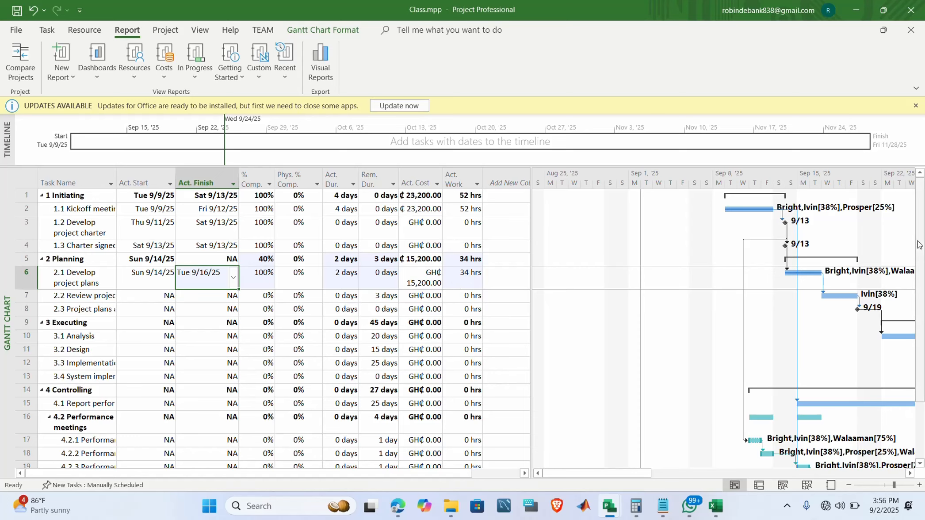
# Step: Apply the Entry table to all tasks and check the completion indicators of the Initiating tasks
pyautogui.moveTo(593, 471); pyautogui.dragTo(546, 473)
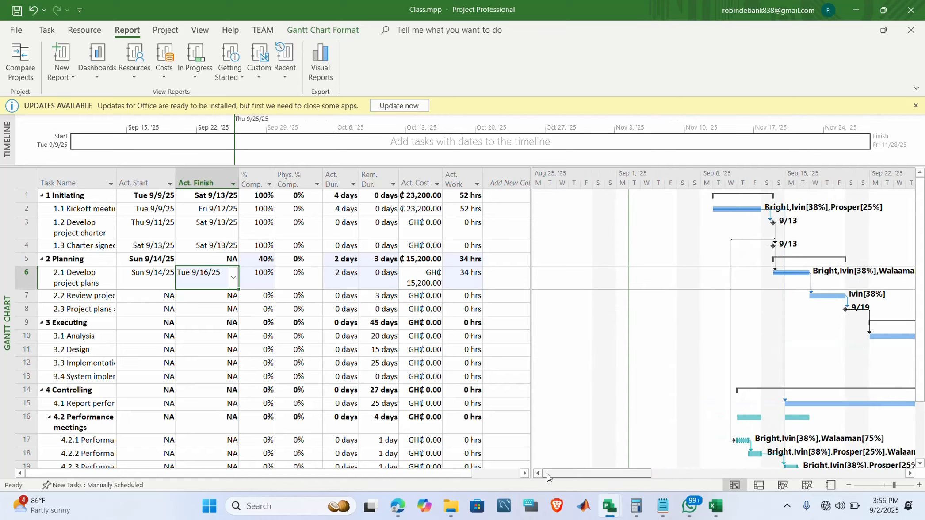
pyautogui.click(25, 181)
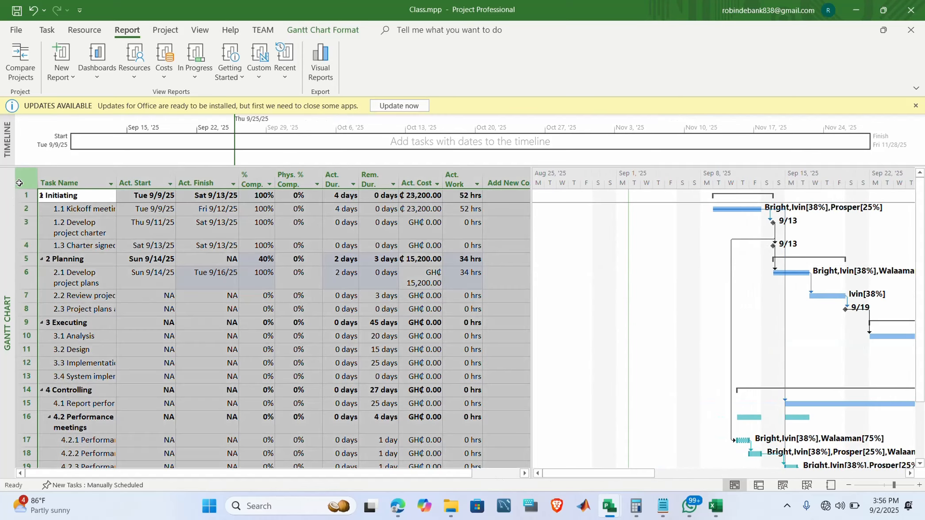
pyautogui.rightClick(25, 185)
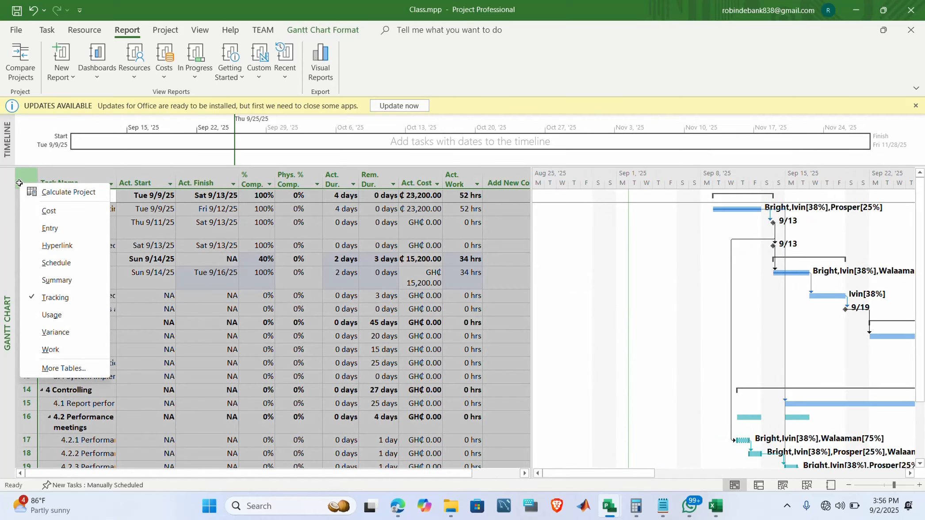
pyautogui.click(52, 230)
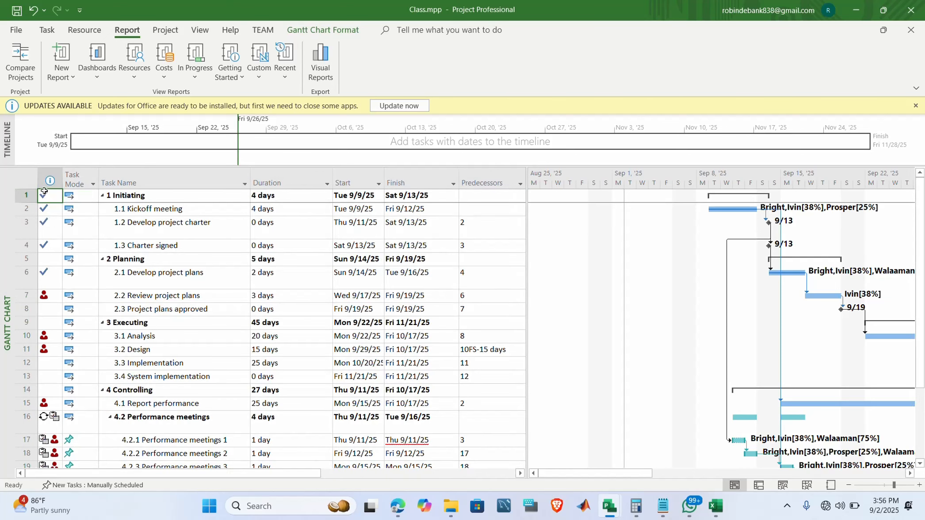
pyautogui.moveTo(52, 197)
pyautogui.moveTo(55, 217)
# Step: Apply the Summary table to review progress and cost, and replace it with the Schedule table
pyautogui.rightClick(29, 180)
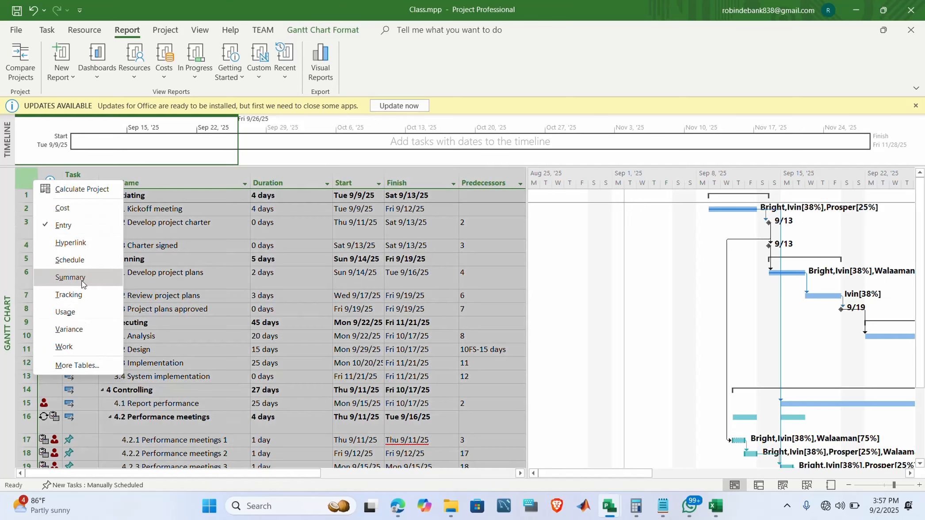
pyautogui.click(80, 279)
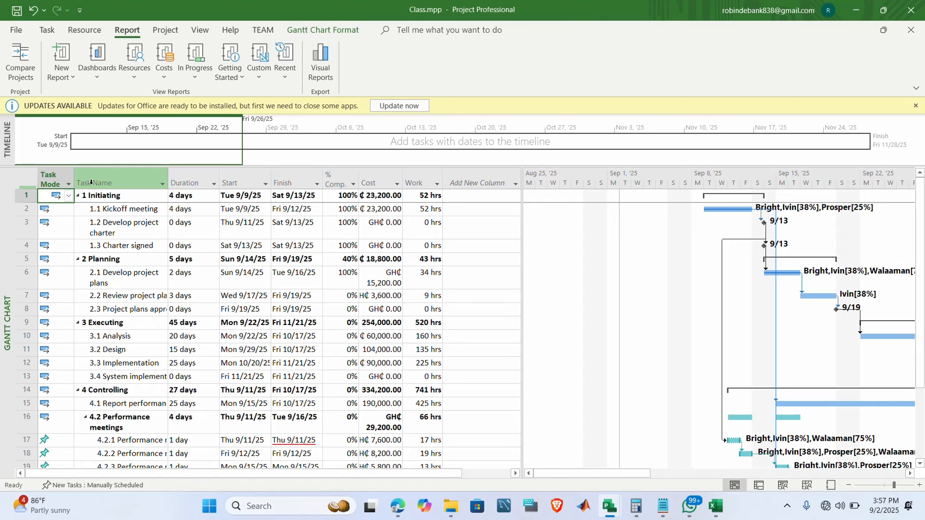
pyautogui.click(23, 181)
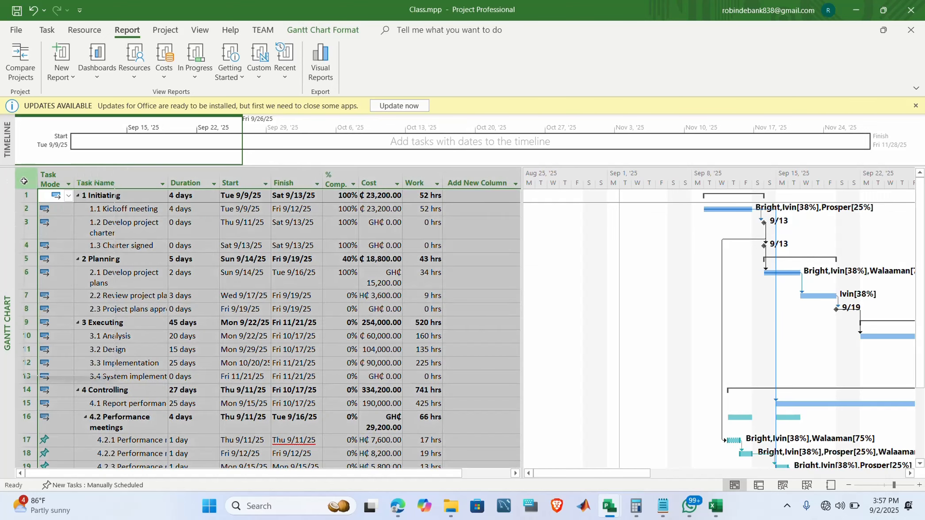
pyautogui.rightClick(24, 181)
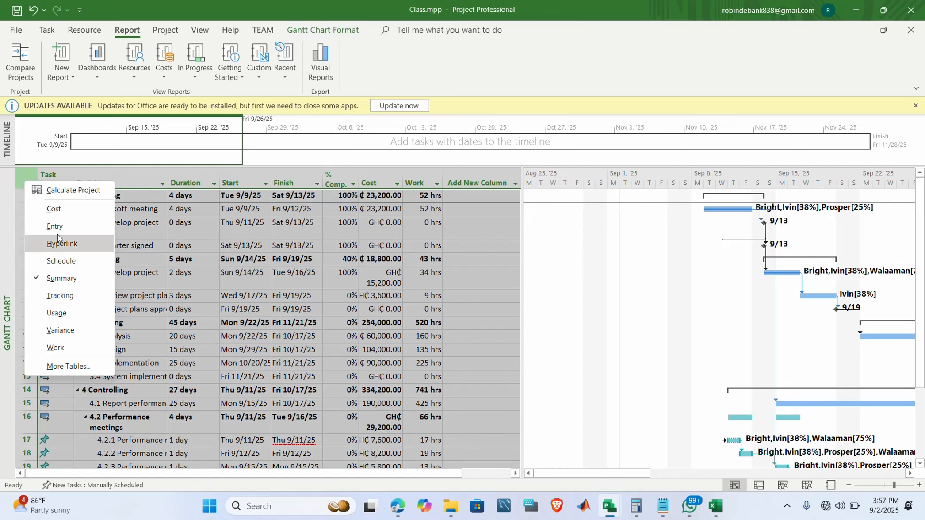
pyautogui.click(69, 261)
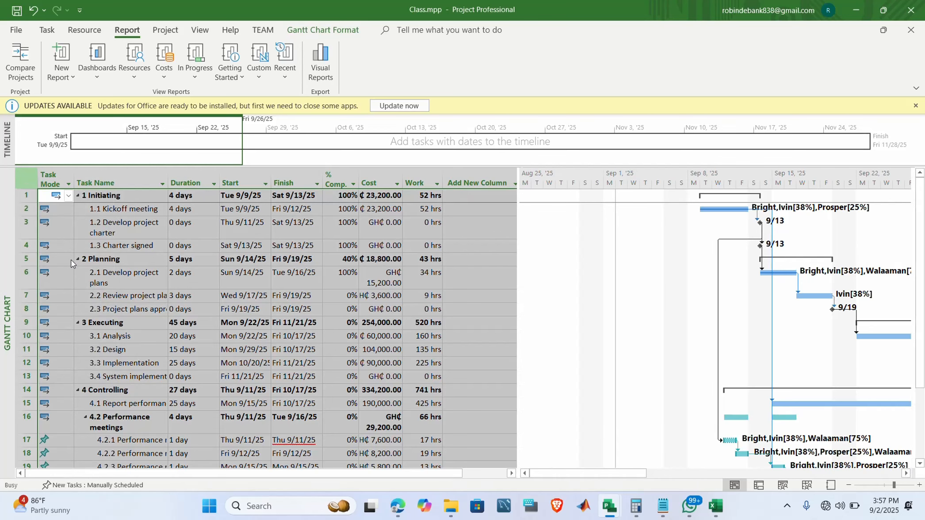
pyautogui.click(30, 181)
pyautogui.rightClick(30, 181)
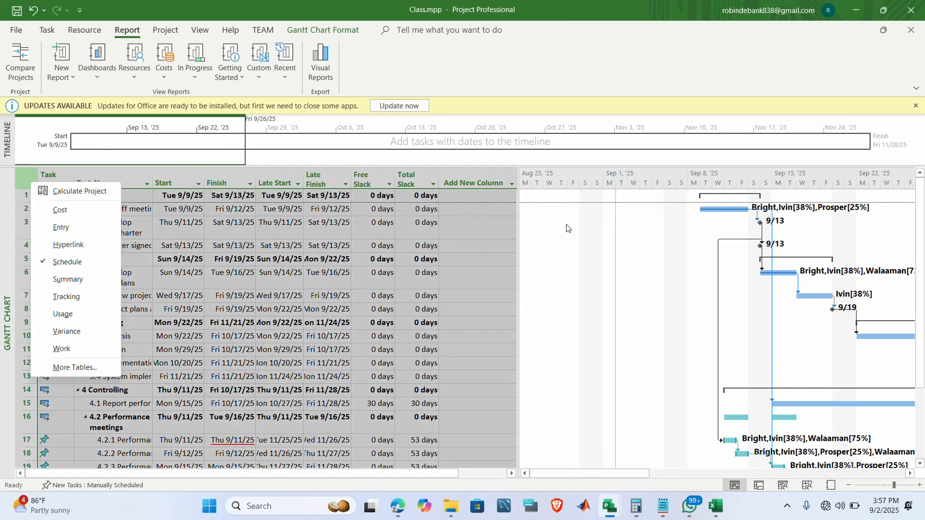
pyautogui.click(585, 243)
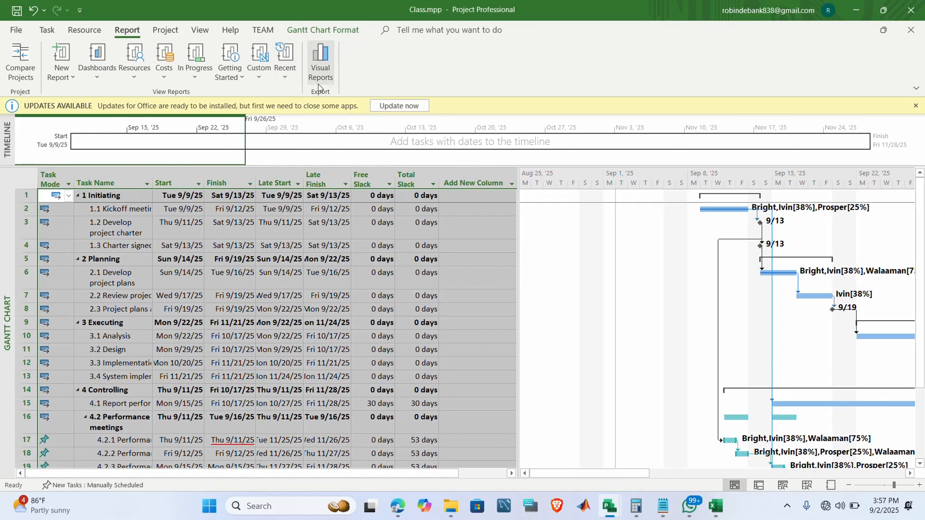
# Step: Create an earned value visual report in Excel and add the Actual Cost field to its PivotChart
pyautogui.click(319, 66)
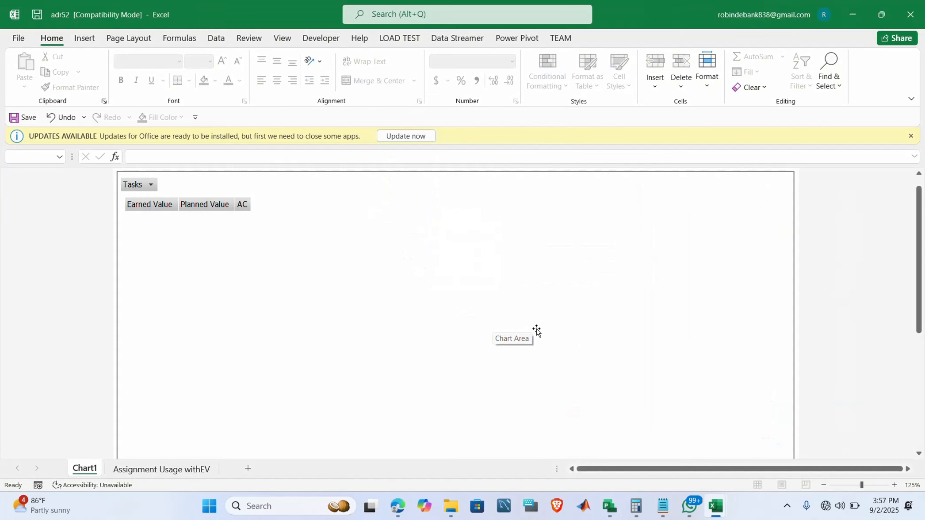
pyautogui.click(772, 268)
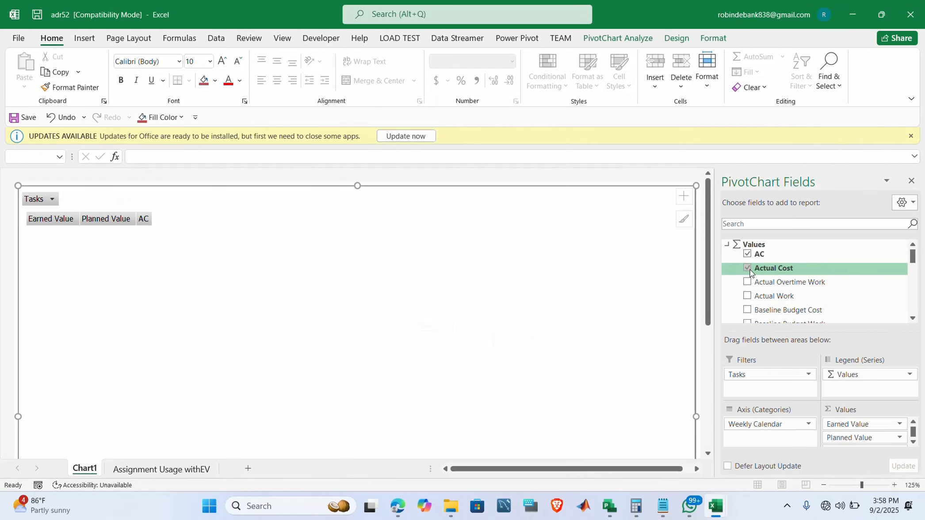
# Step: Examine the Baseline Cost Report chart in Excel with its window maximized
pyautogui.scroll(-5, 392, 378)
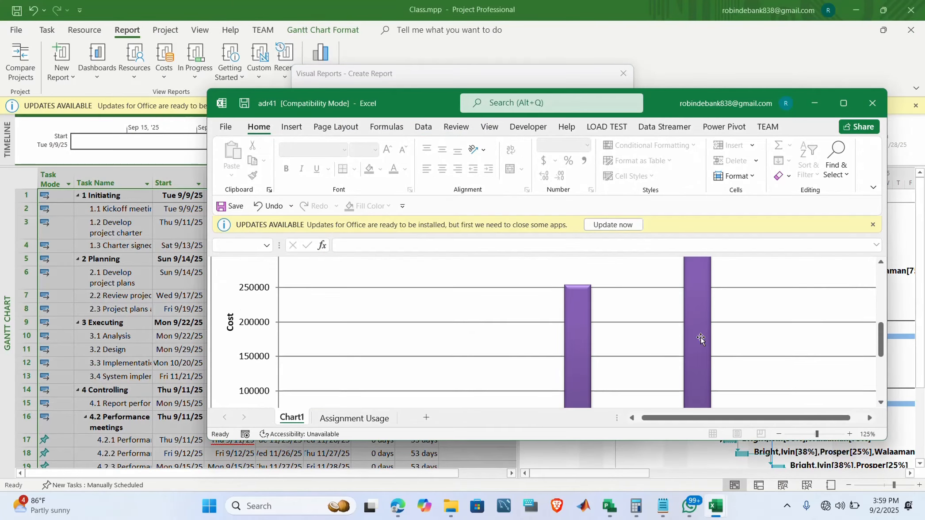
pyautogui.click(840, 102)
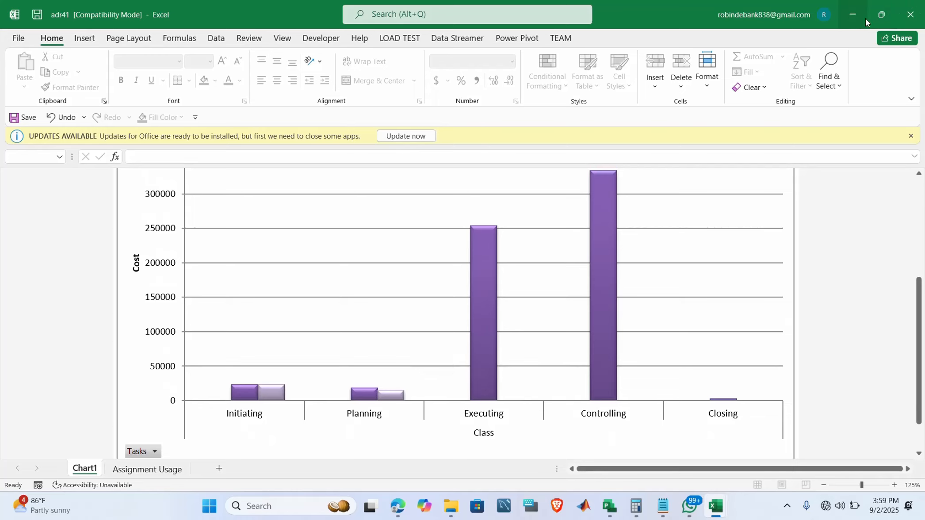
pyautogui.click(15, 38)
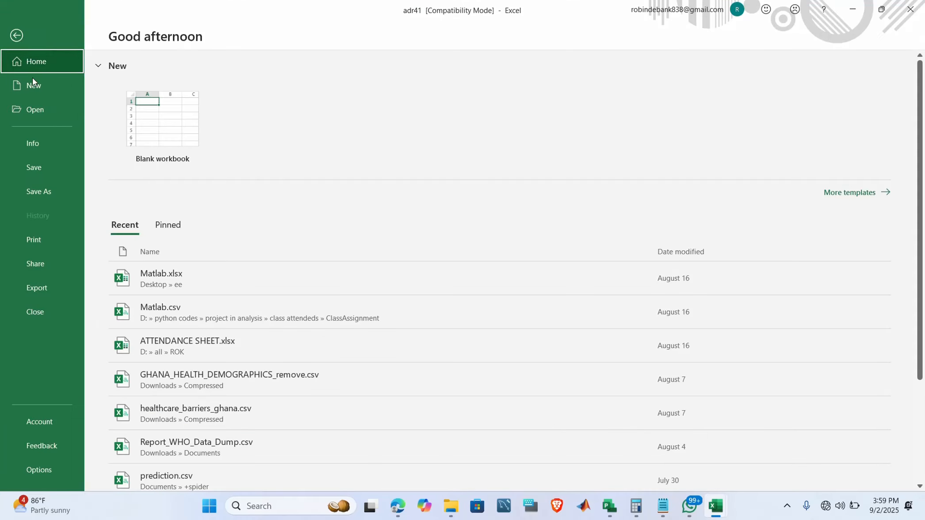
pyautogui.click(48, 190)
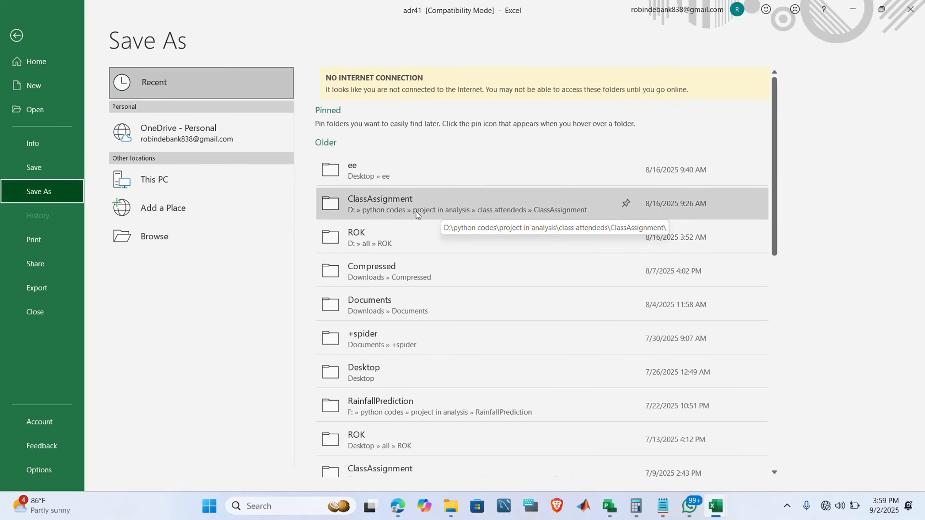
pyautogui.click(8, 40)
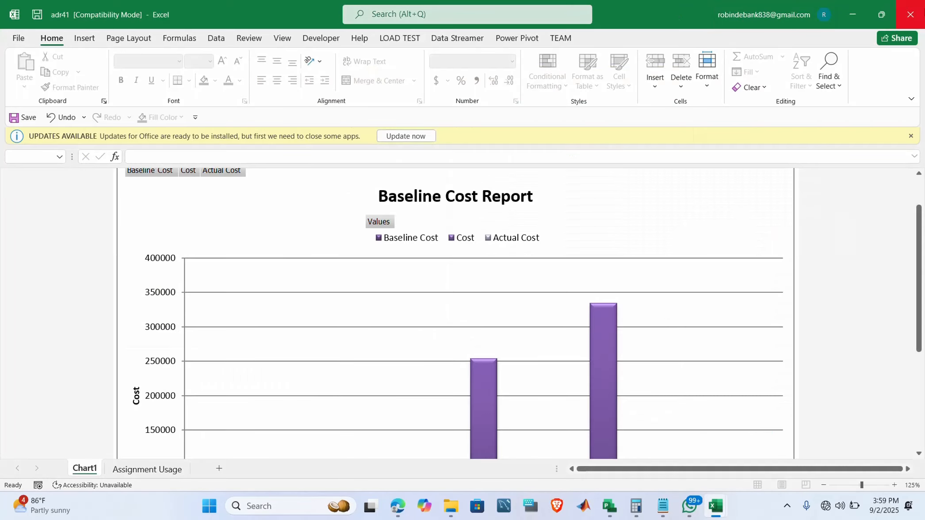
# Step: Switch back to Project and preview the samples of the visual report templates from Baseline Work Report through Resource Cost Summary Report
pyautogui.click(853, 18)
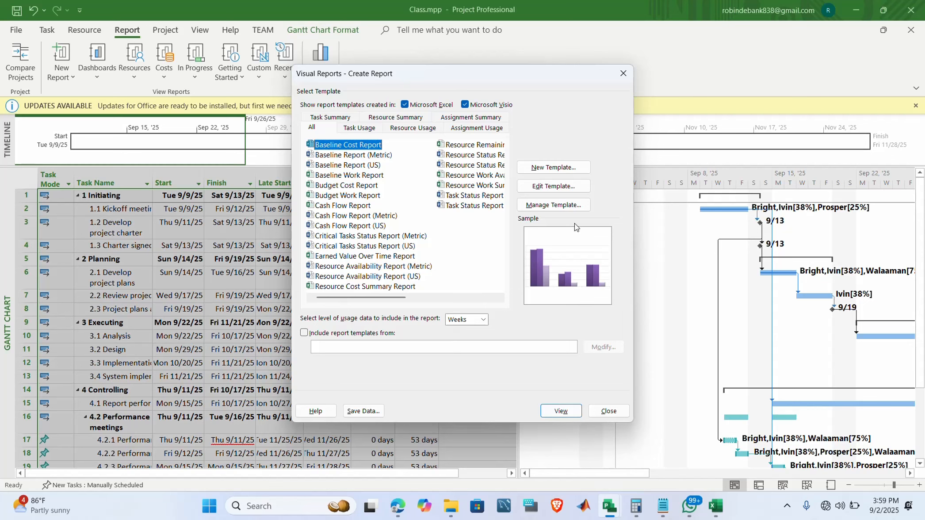
pyautogui.click(378, 175)
pyautogui.click(377, 185)
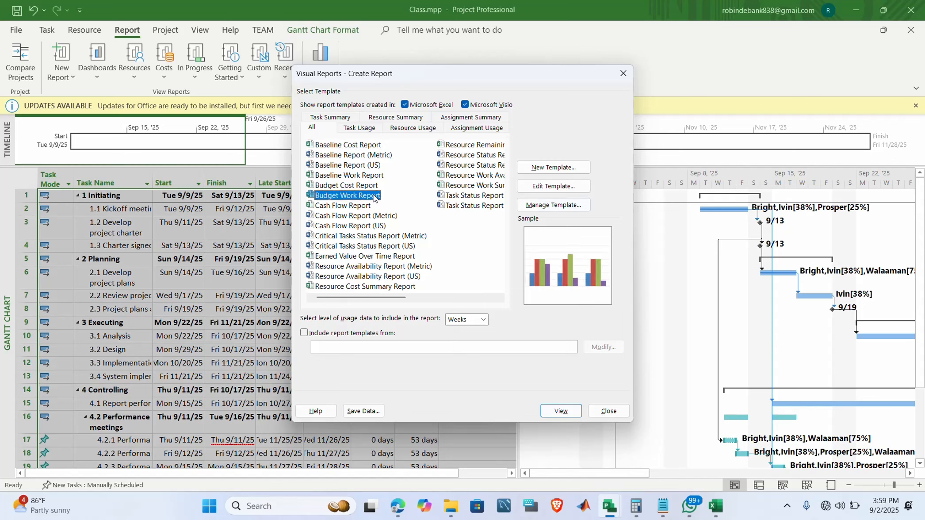
pyautogui.click(379, 216)
pyautogui.click(378, 236)
pyautogui.click(379, 256)
pyautogui.click(381, 276)
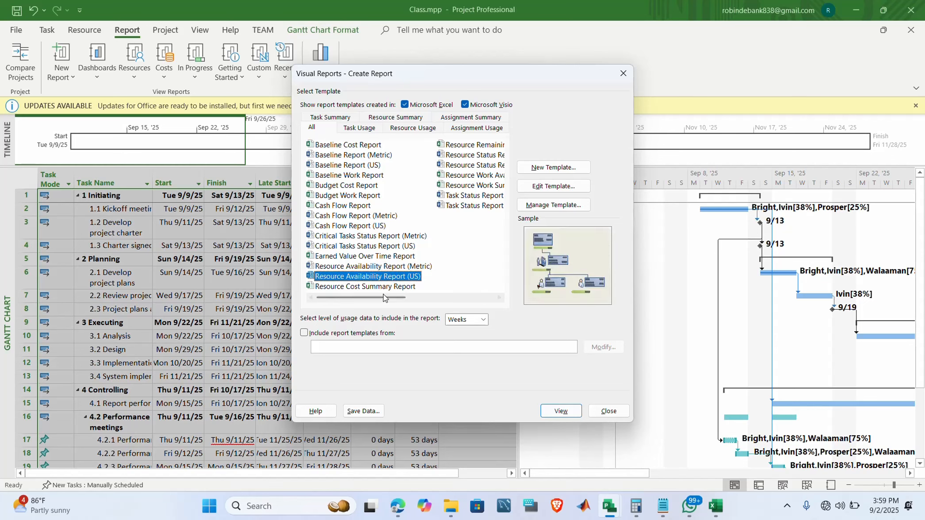
pyautogui.click(370, 287)
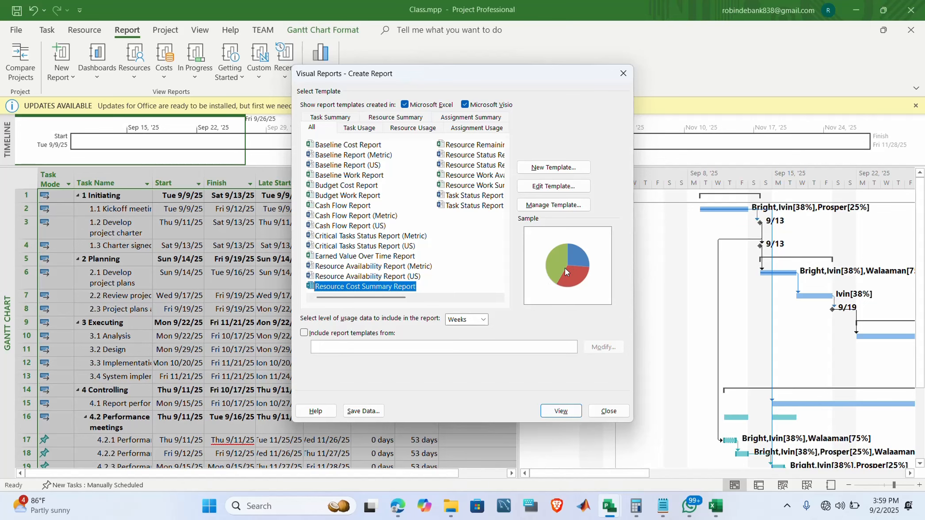
# Step: Preview the samples of the resource work, Resource Status and Task Status visual report templates
pyautogui.click(464, 205)
pyautogui.click(464, 195)
pyautogui.click(464, 185)
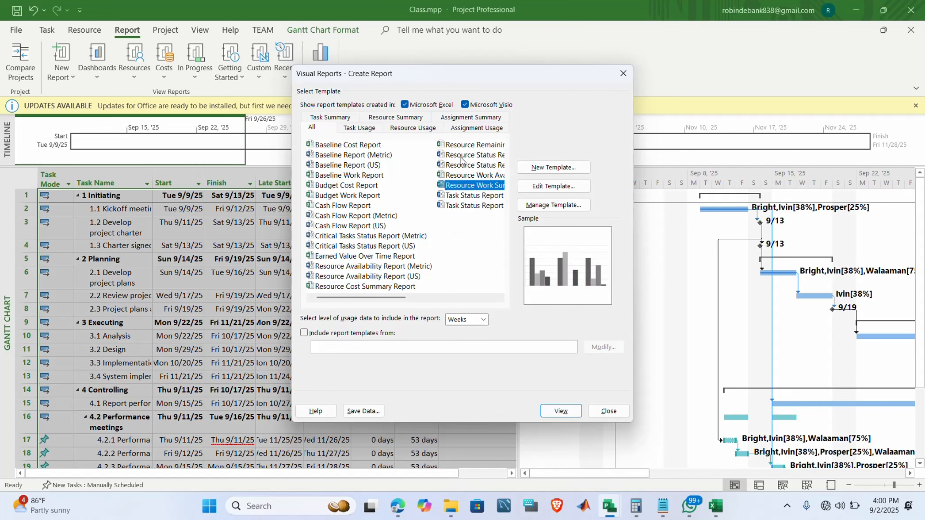
pyautogui.click(462, 155)
pyautogui.click(461, 146)
pyautogui.click(468, 175)
pyautogui.click(471, 205)
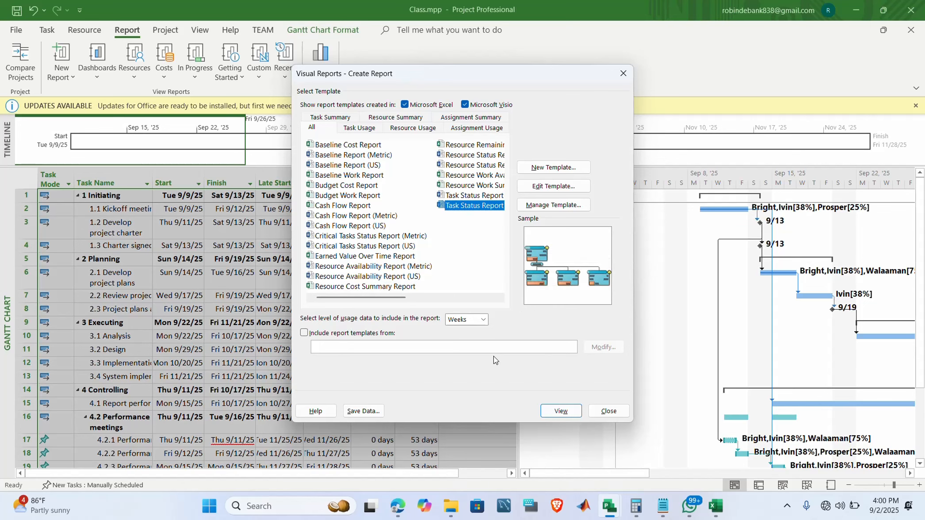